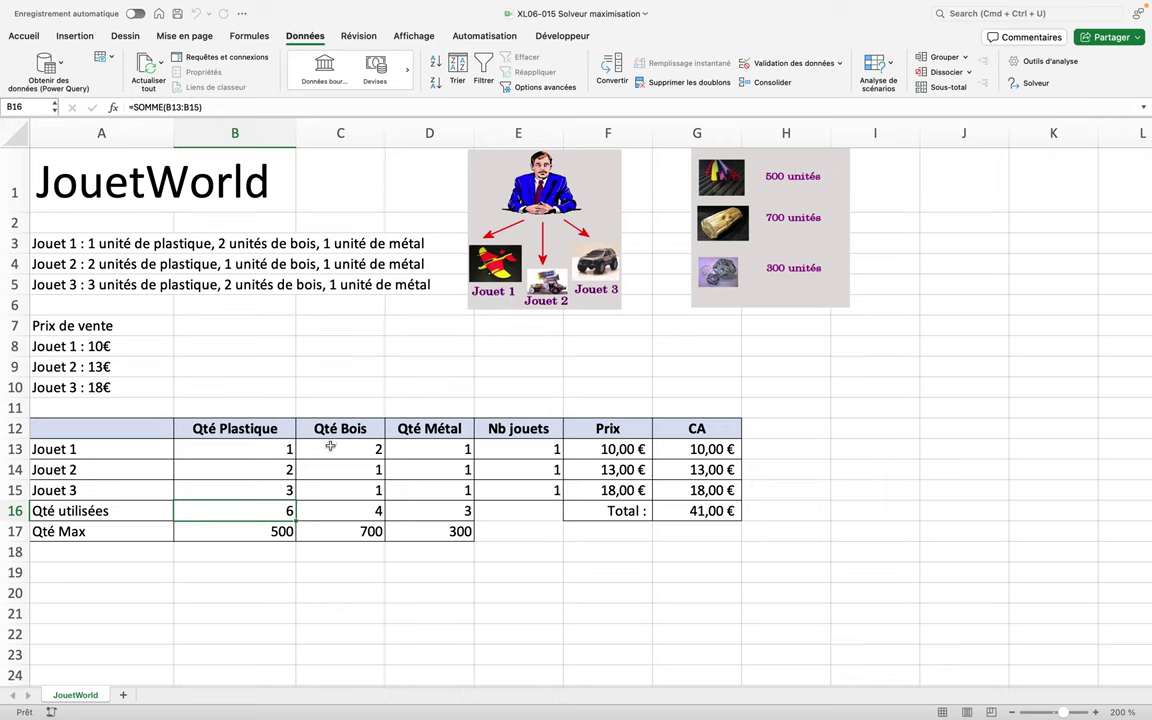
# - Inspect Jouet 1's plastic, wood and metal formulas, leaving each unchanged
pyautogui.click(266, 457)
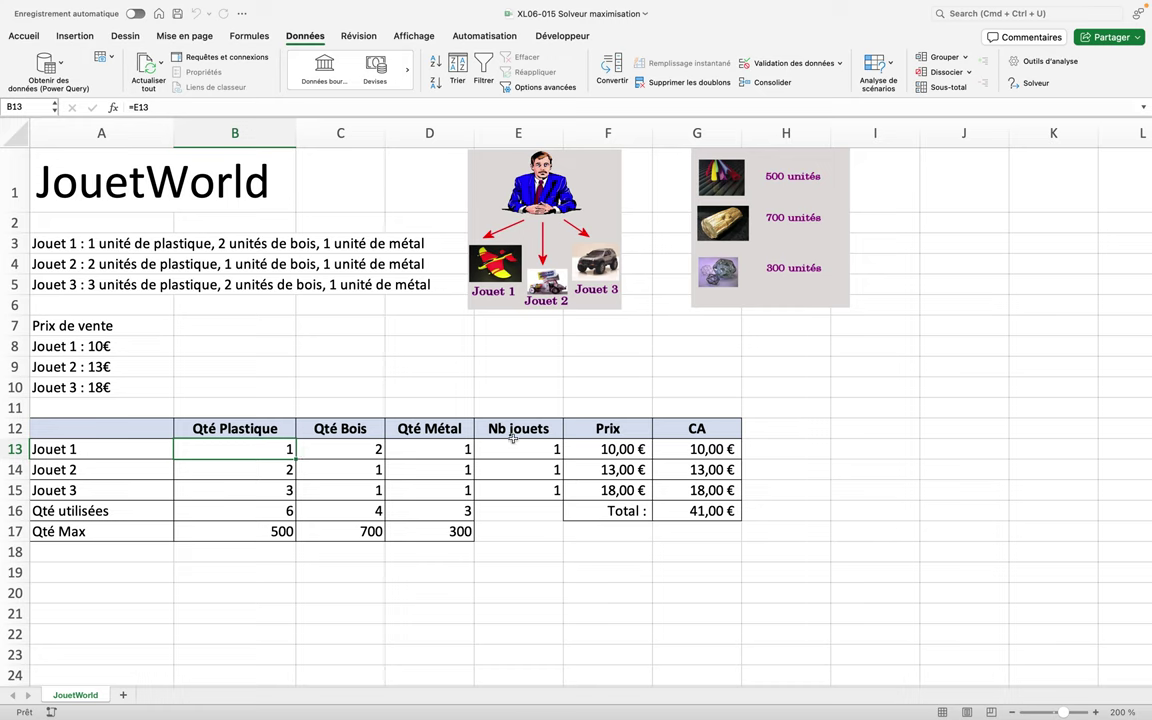
pyautogui.doubleClick(239, 455)
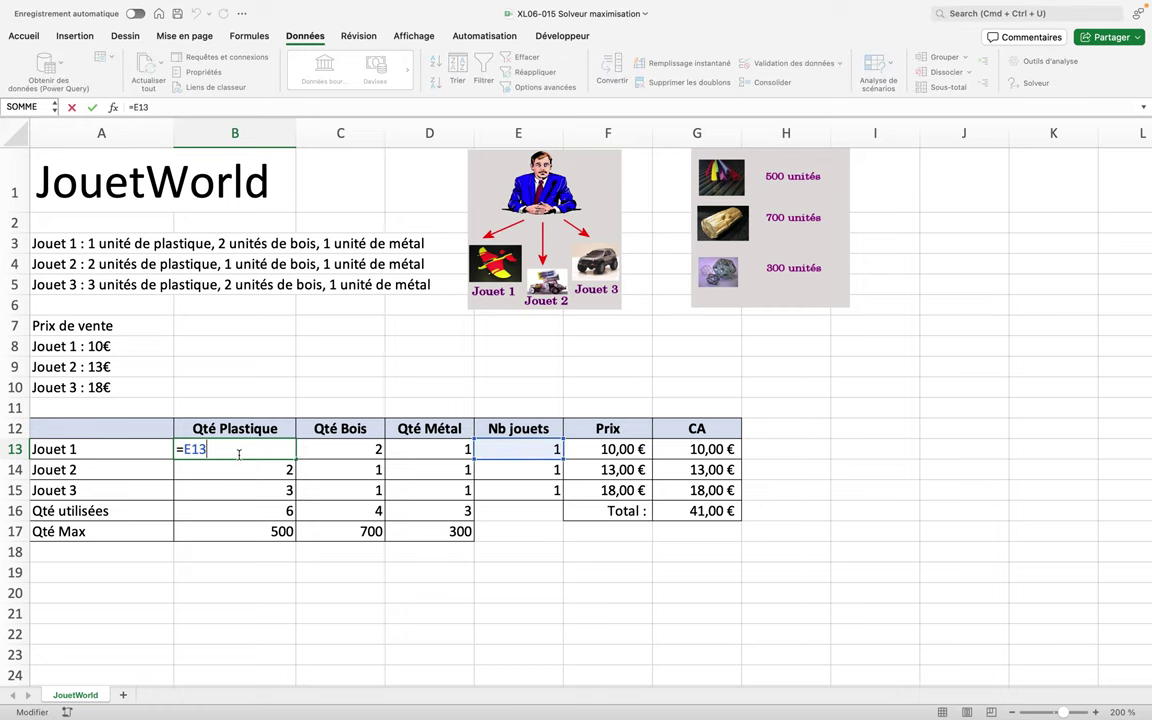
pyautogui.press('Return')
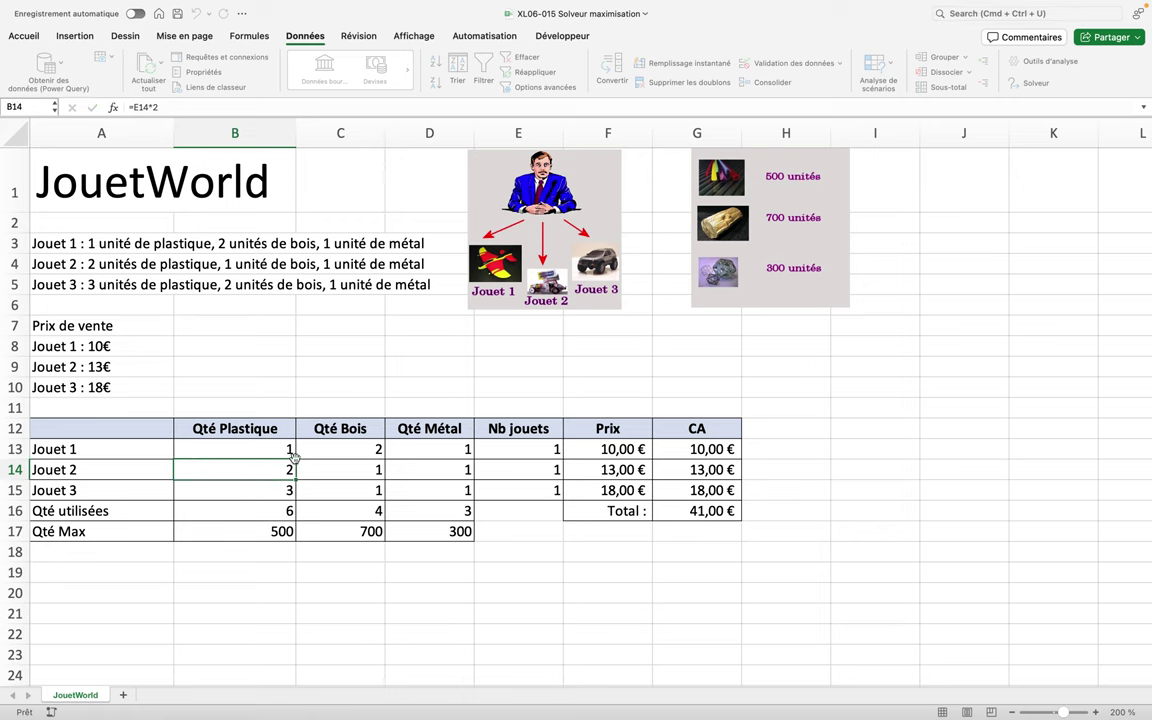
pyautogui.click(316, 452)
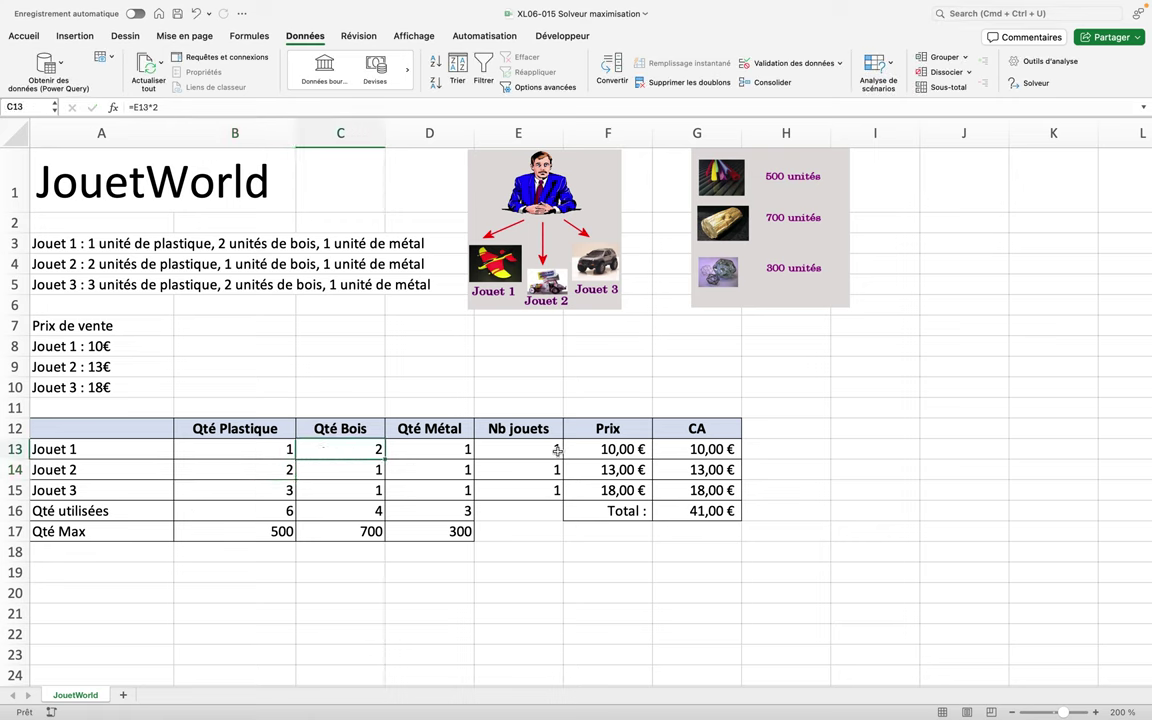
pyautogui.doubleClick(373, 452)
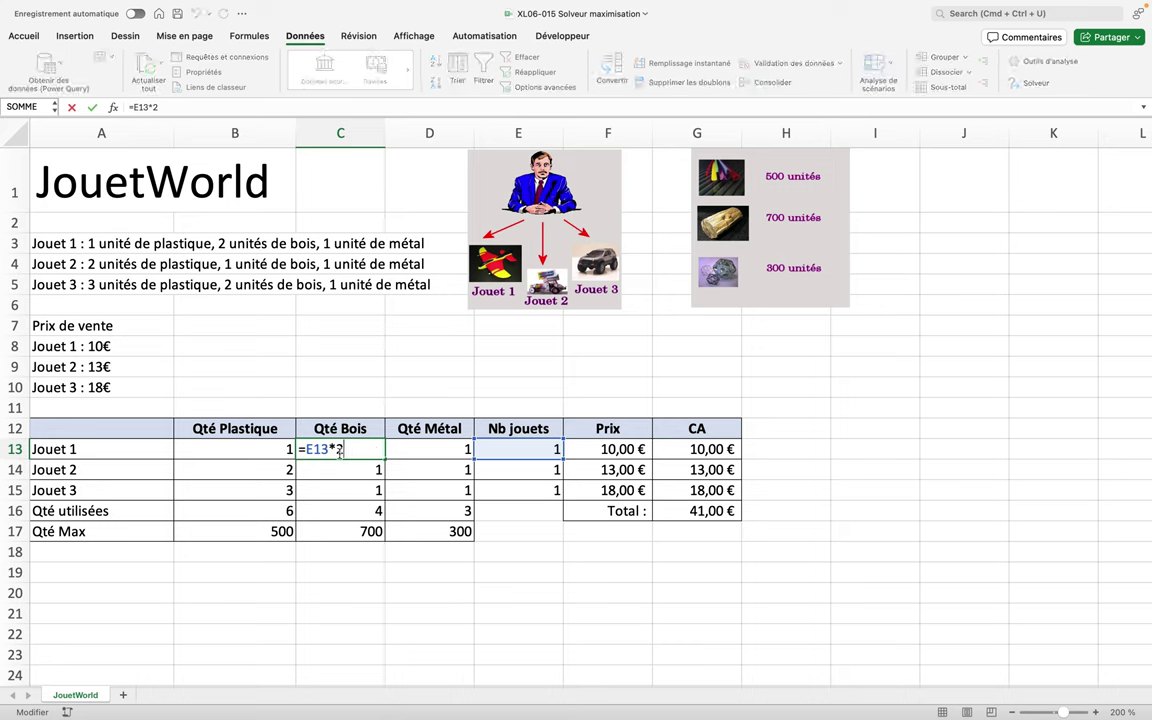
pyautogui.press('Return')
pyautogui.click(420, 445)
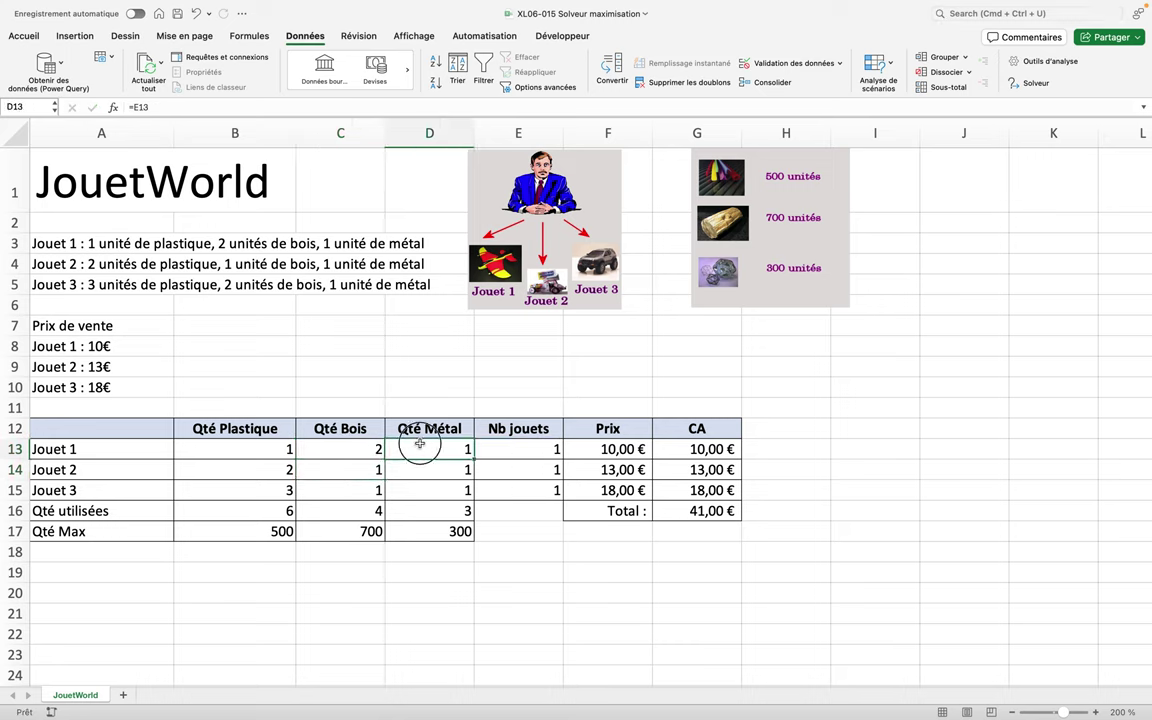
pyautogui.doubleClick(420, 445)
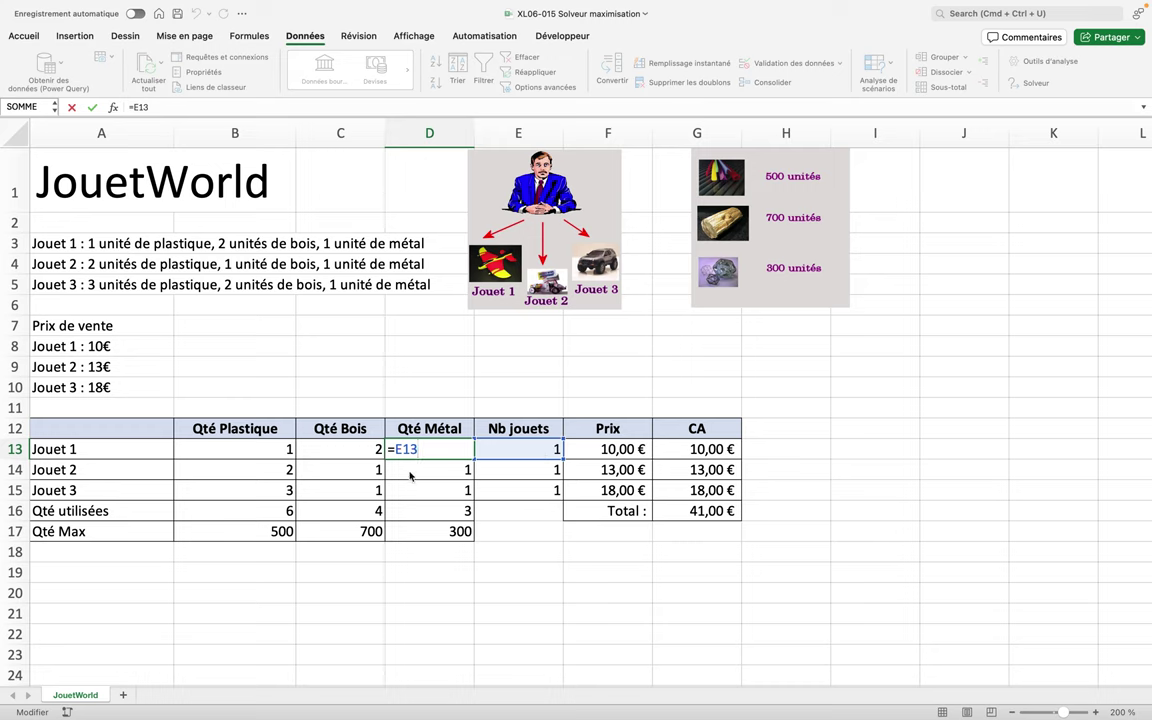
pyautogui.press('Return')
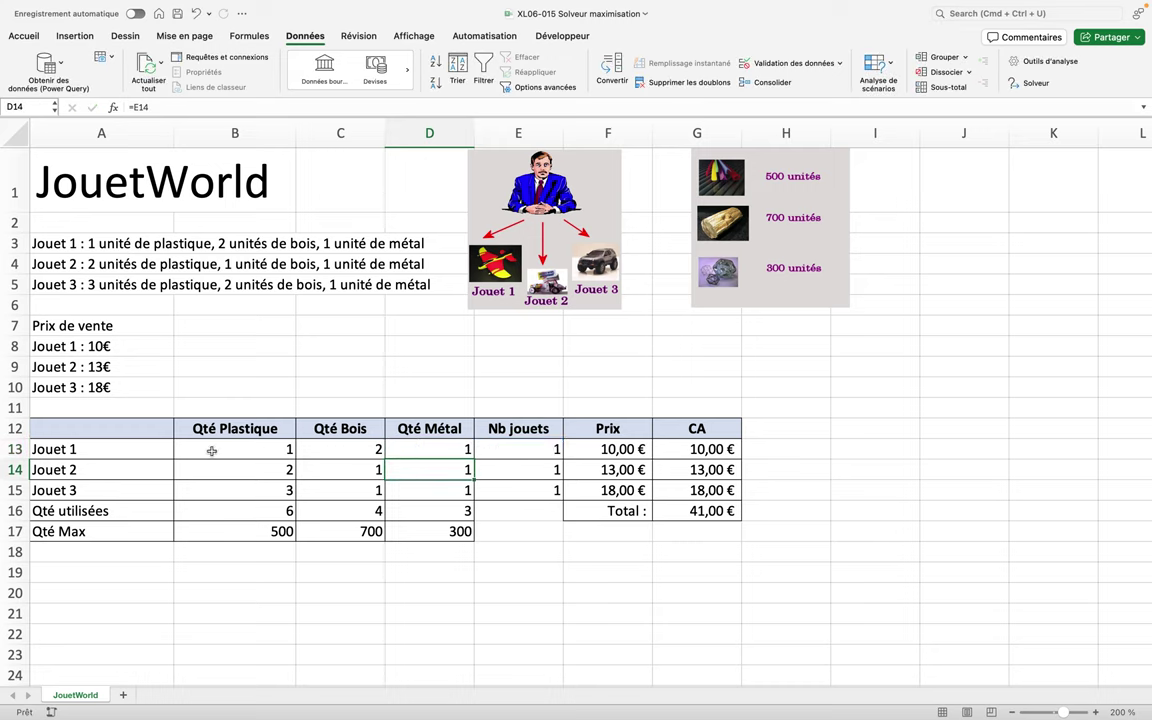
# - Test the Jouet 1 count in E13 with 10, then reset it to 1
pyautogui.click(494, 449)
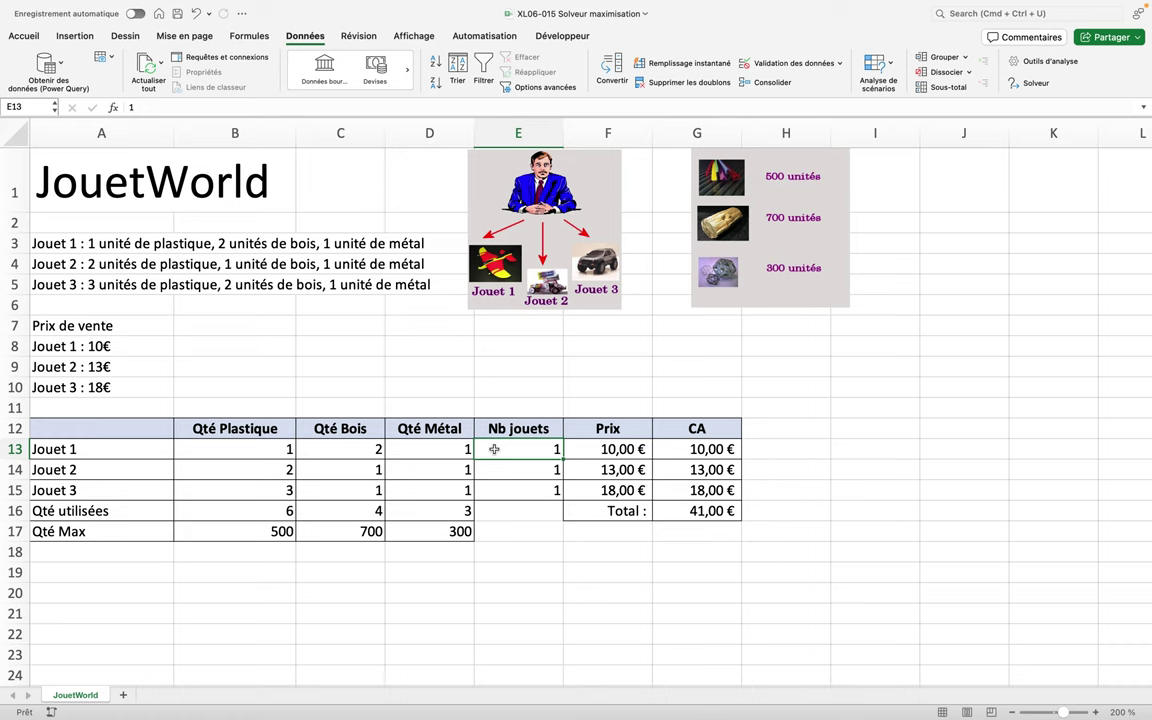
pyautogui.write('10')
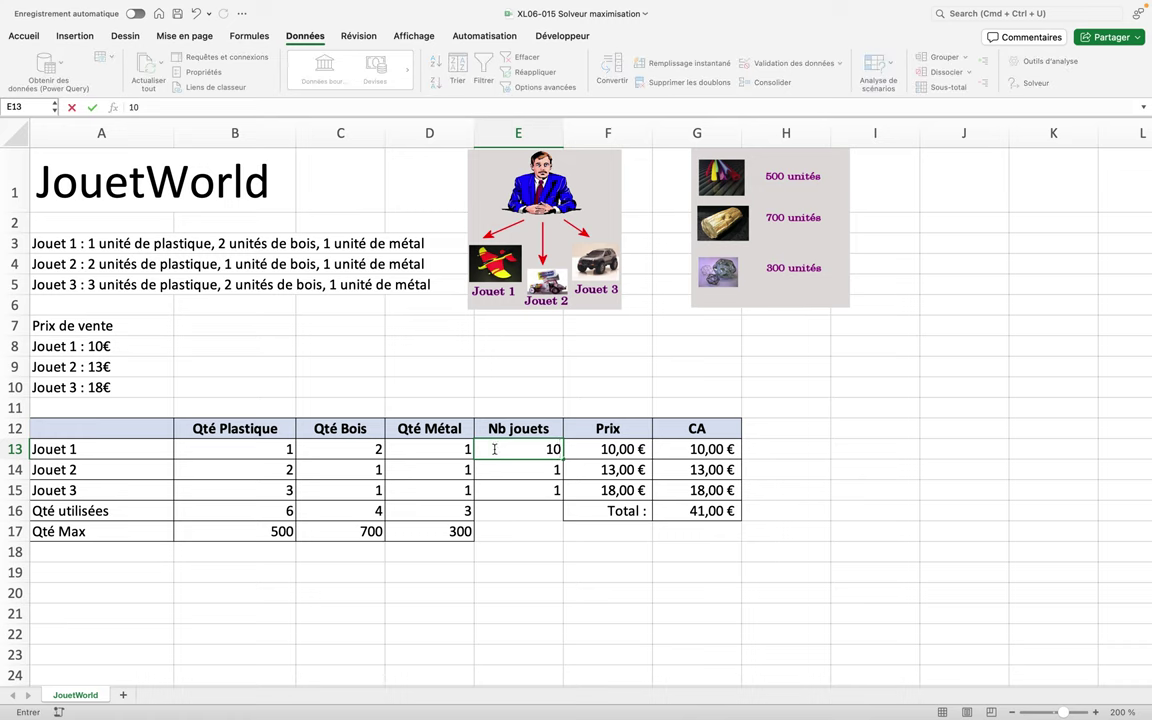
pyautogui.press('Return')
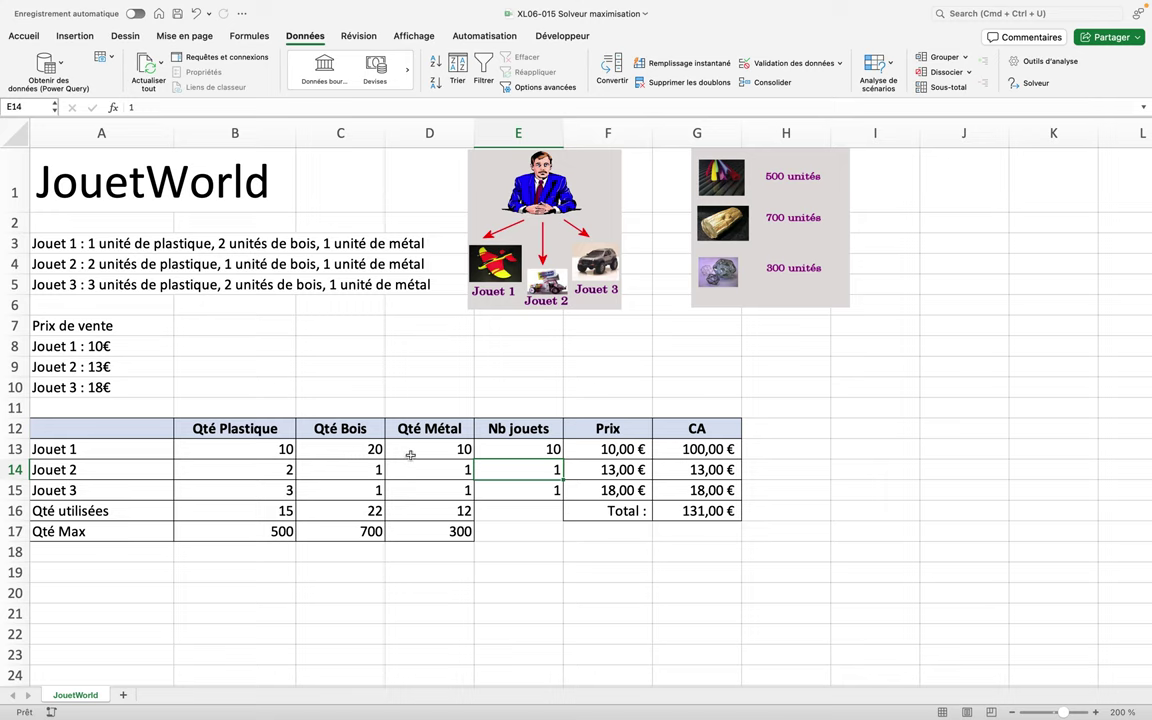
pyautogui.click(516, 449)
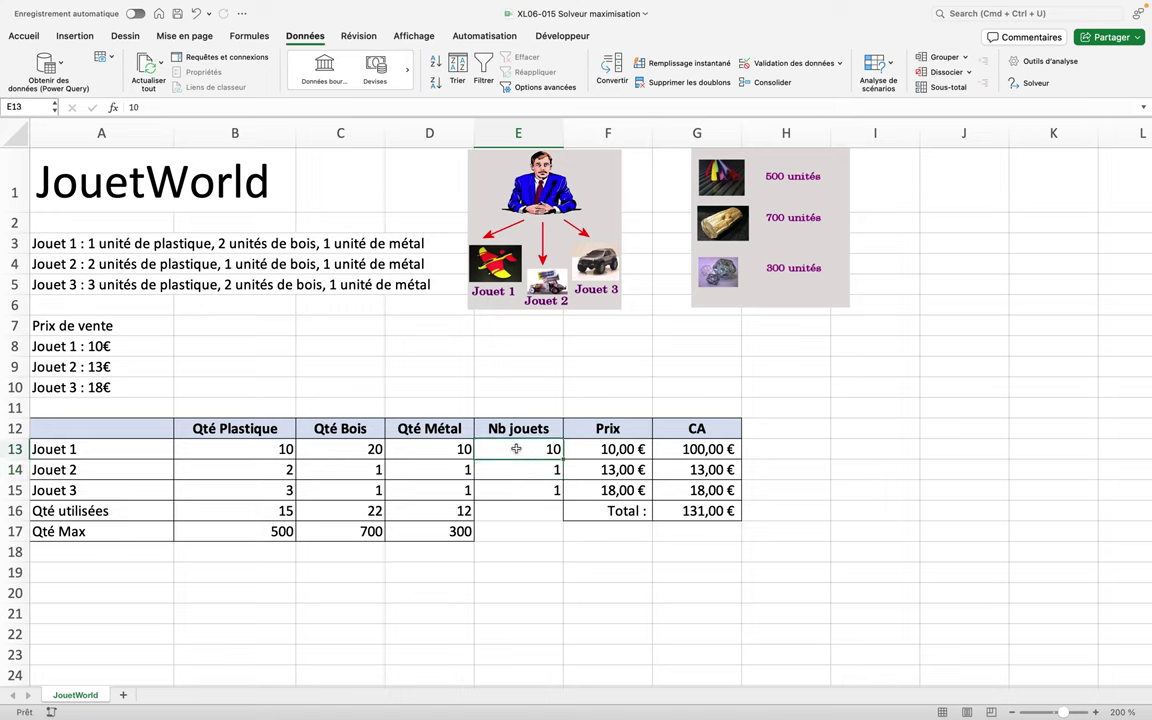
pyautogui.write('1')
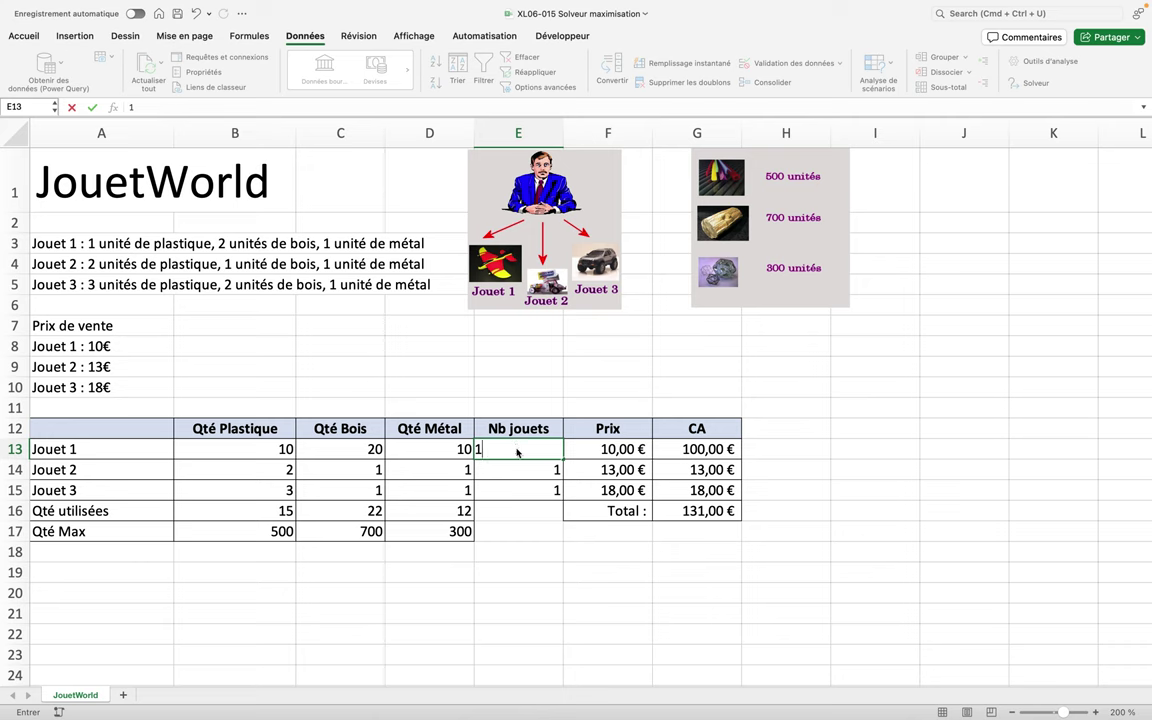
pyautogui.press('Return')
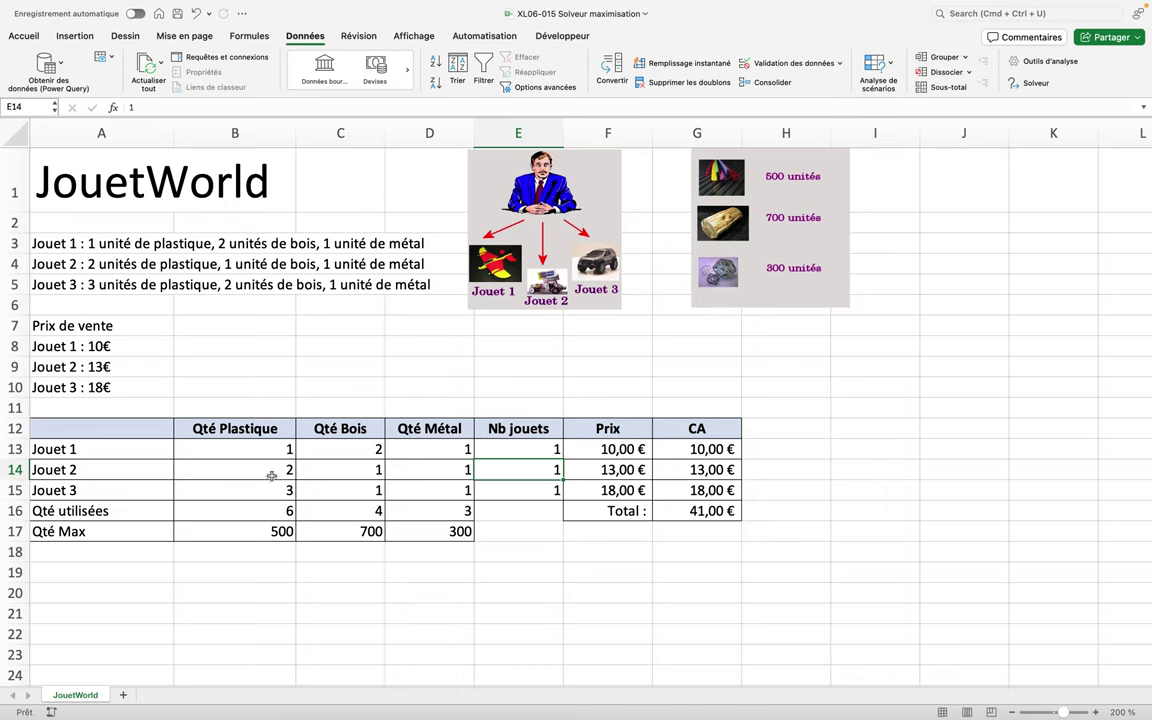
# - Check the plastic total formula in B16 and the 500 limit in B17, then select E13:E15
pyautogui.doubleClick(238, 508)
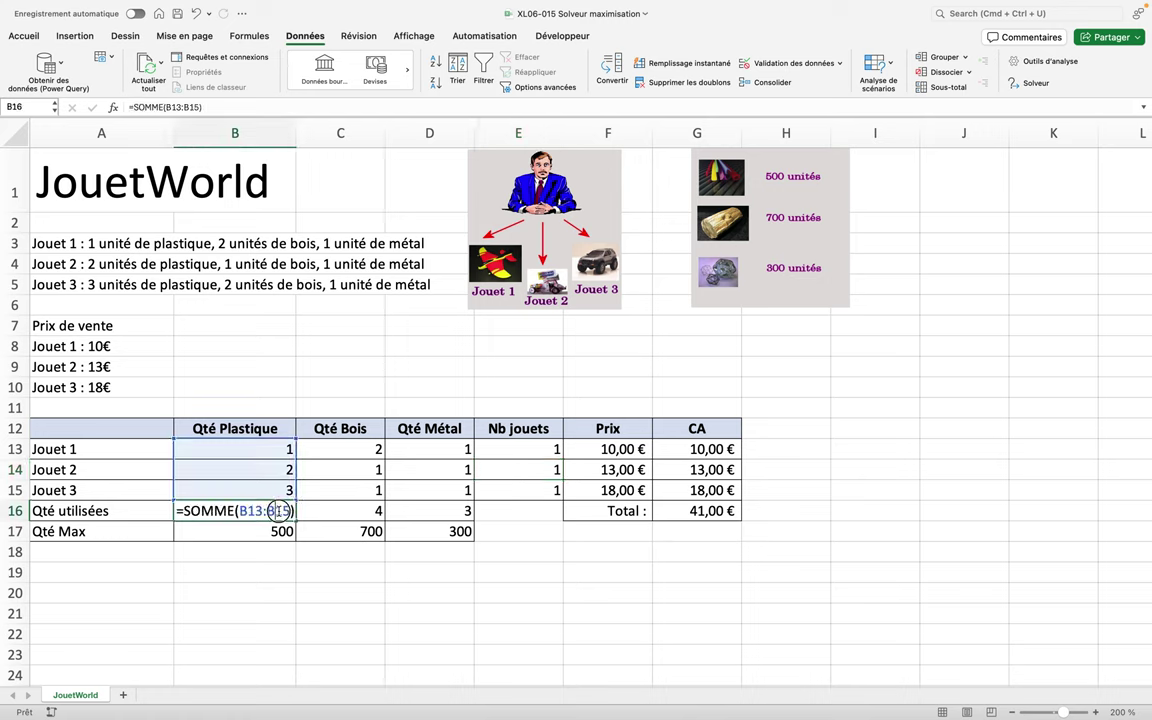
pyautogui.press('Return')
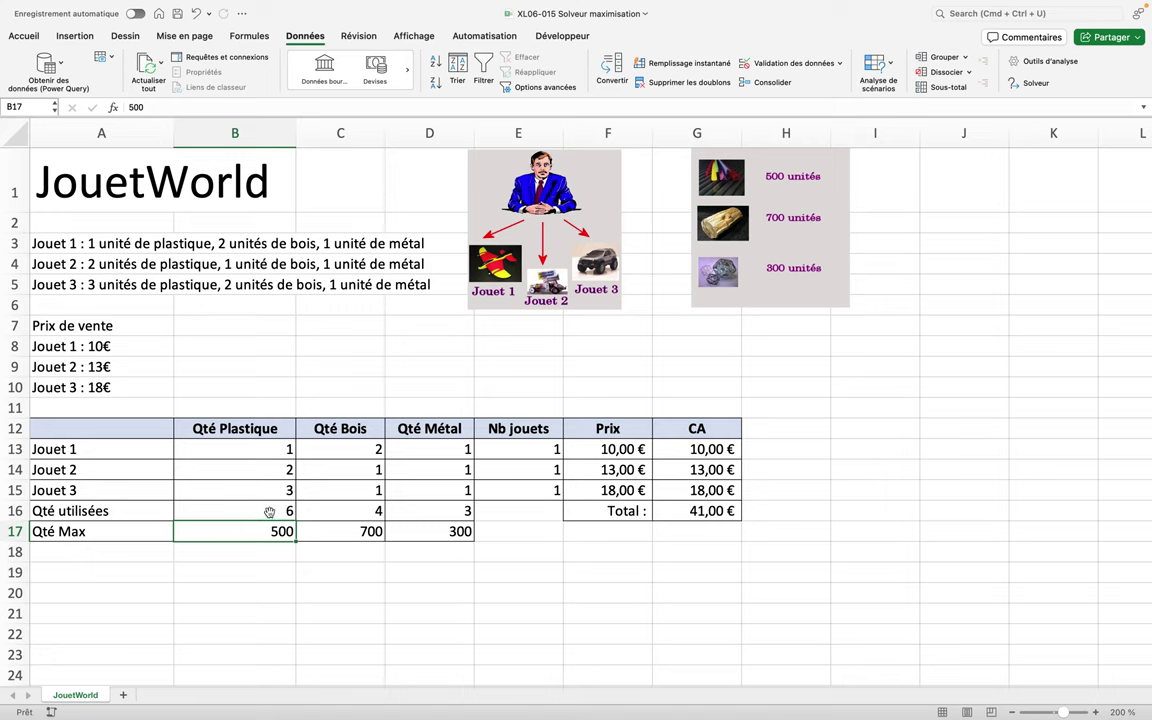
pyautogui.click(269, 512)
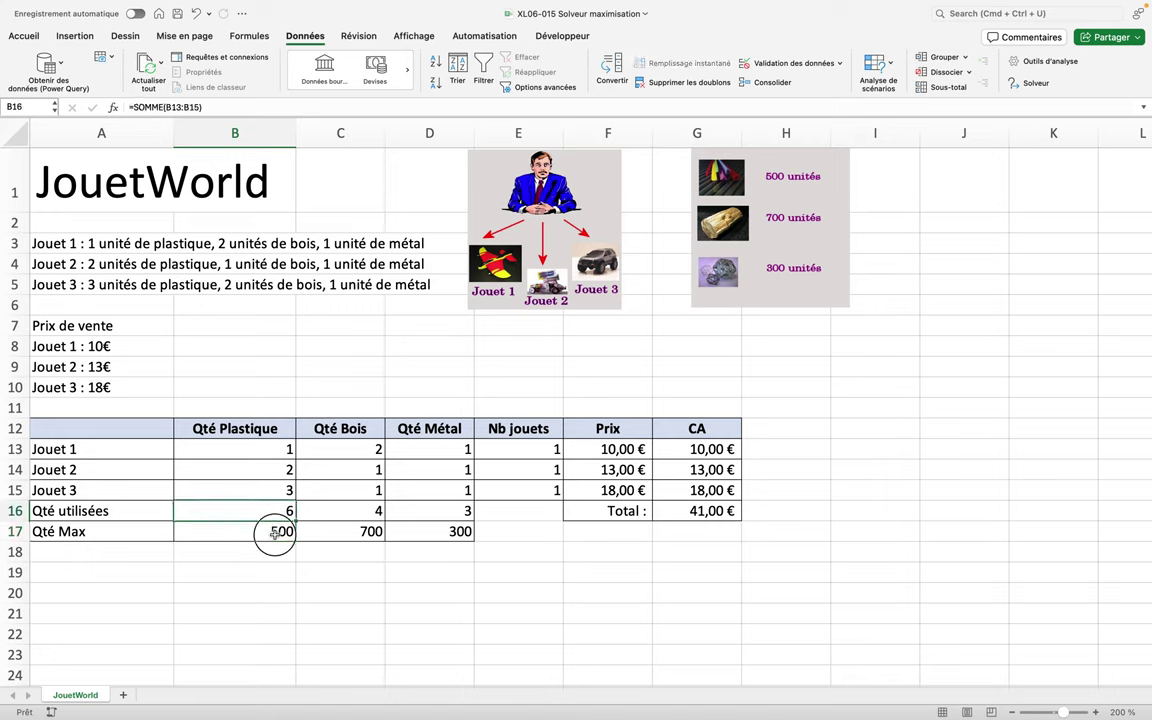
pyautogui.click(274, 535)
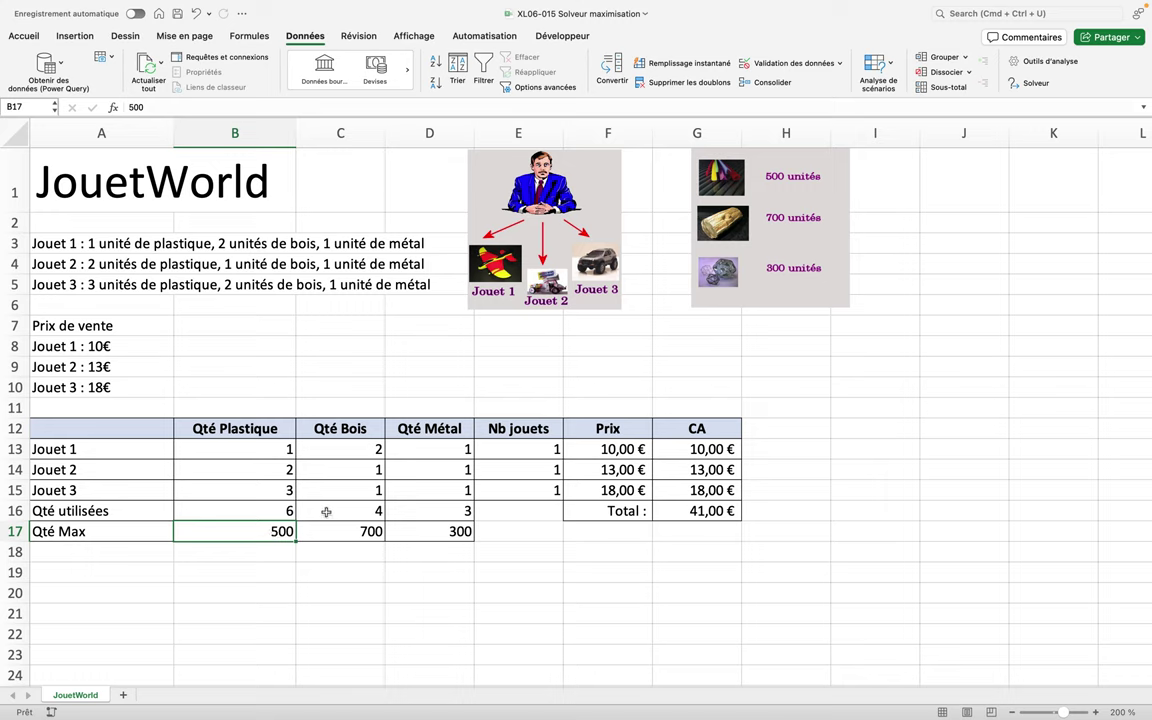
pyautogui.moveTo(490, 451); pyautogui.dragTo(495, 488)
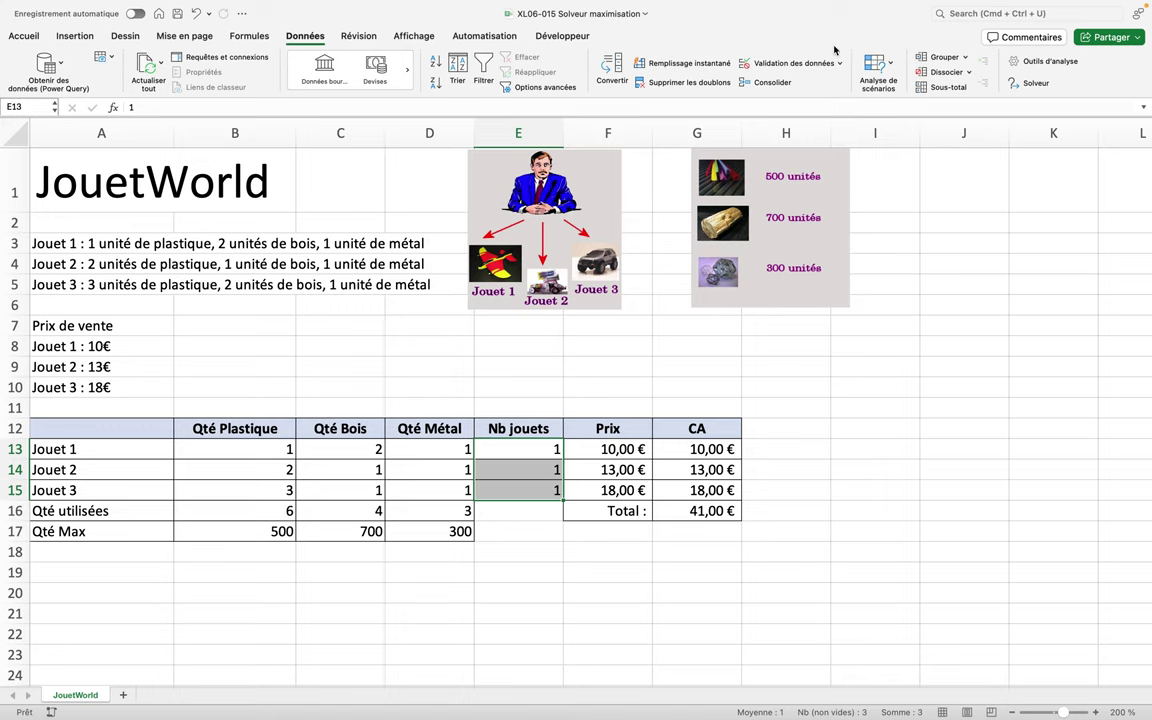
# - Open Solver, replace the old objective with G9 and keep Max
pyautogui.click(1035, 84)
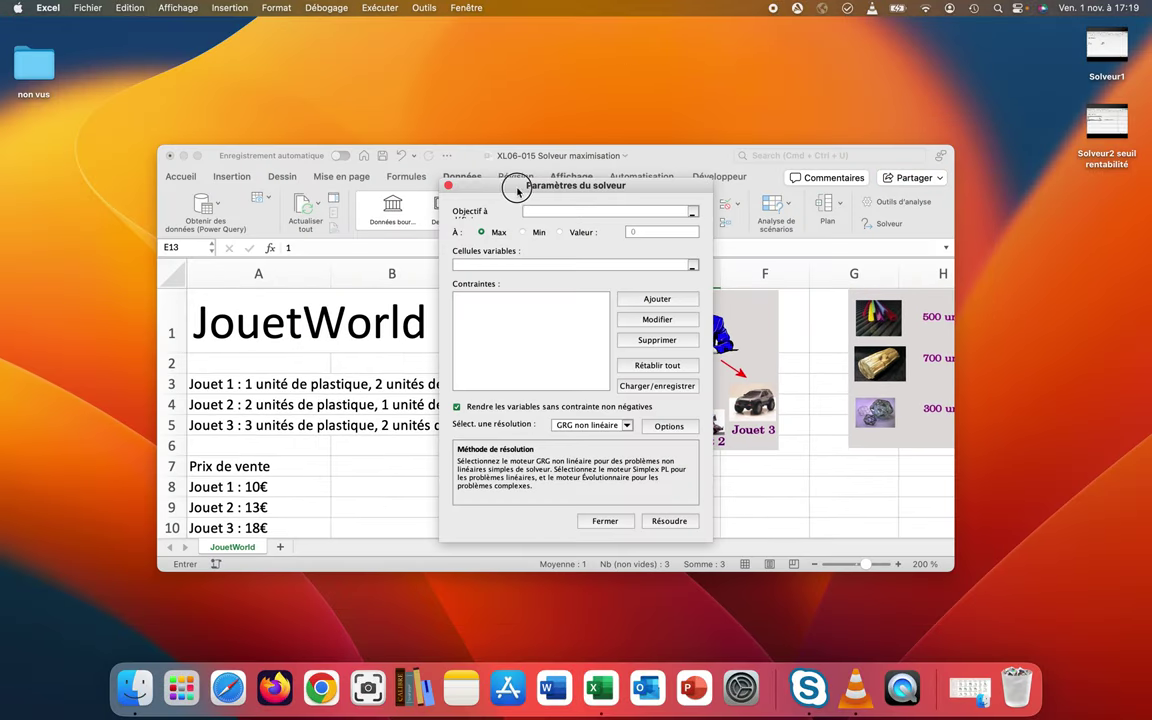
pyautogui.moveTo(516, 189); pyautogui.dragTo(805, 111)
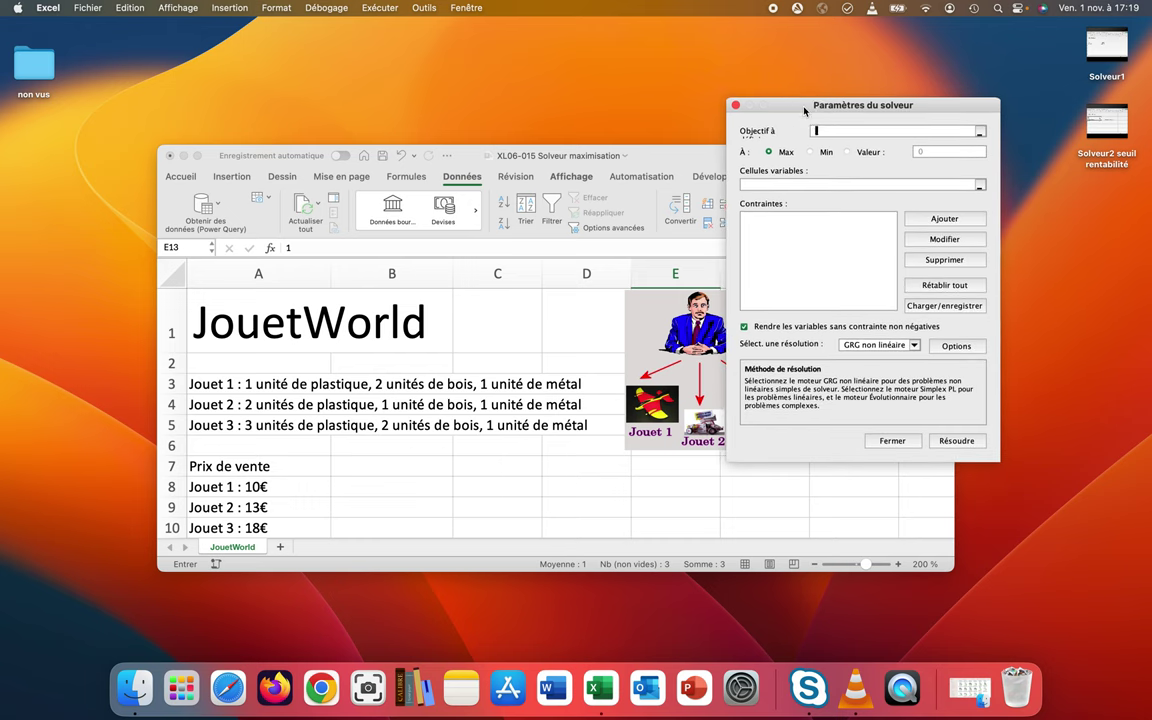
pyautogui.click(453, 383)
pyautogui.scroll(-3, 453, 383)
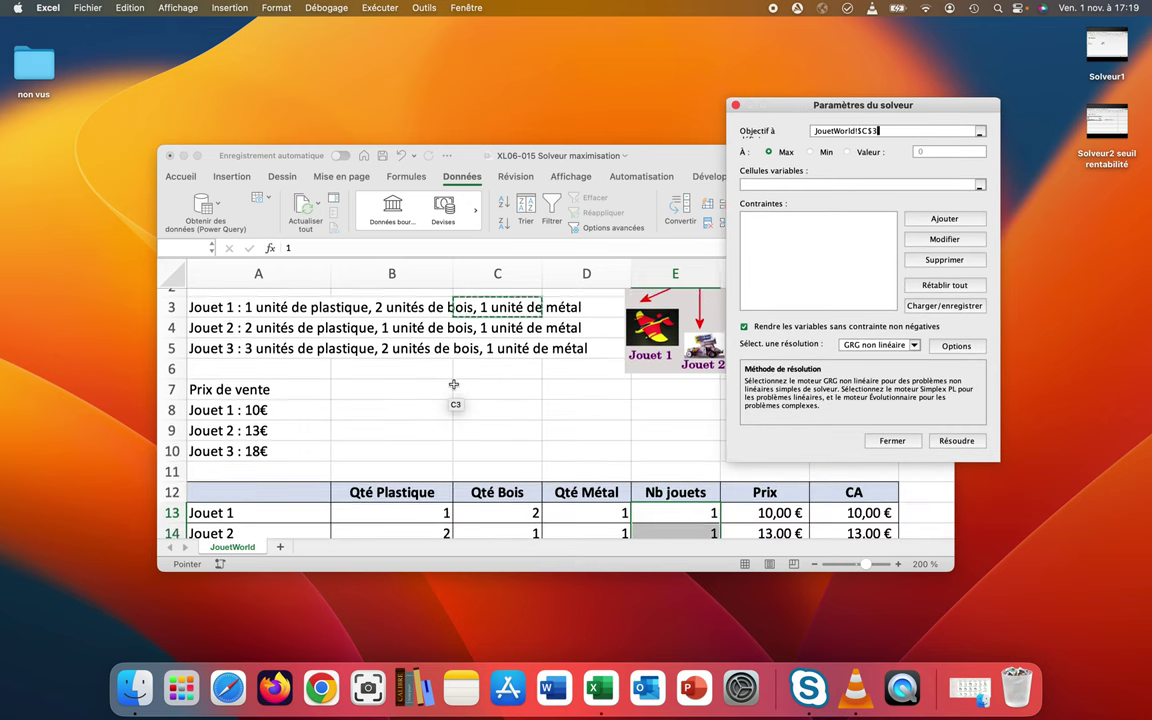
pyautogui.scroll(-2, 453, 381)
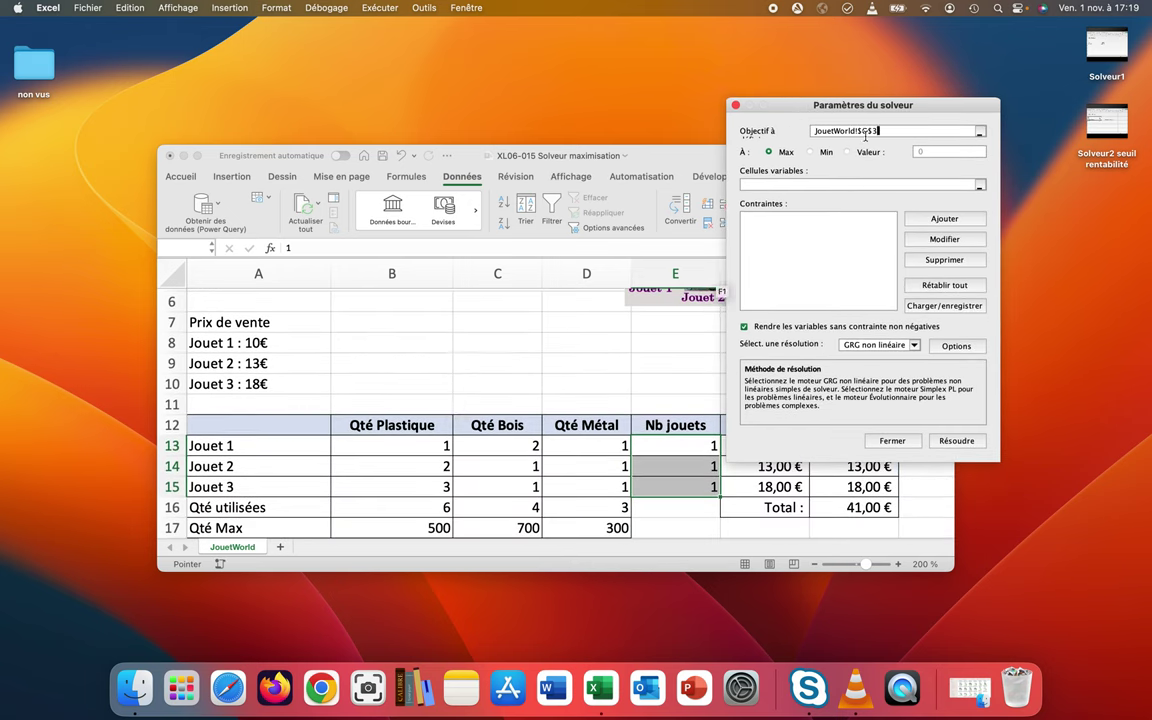
pyautogui.moveTo(866, 134); pyautogui.dragTo(744, 143)
pyautogui.press('BackSpace')
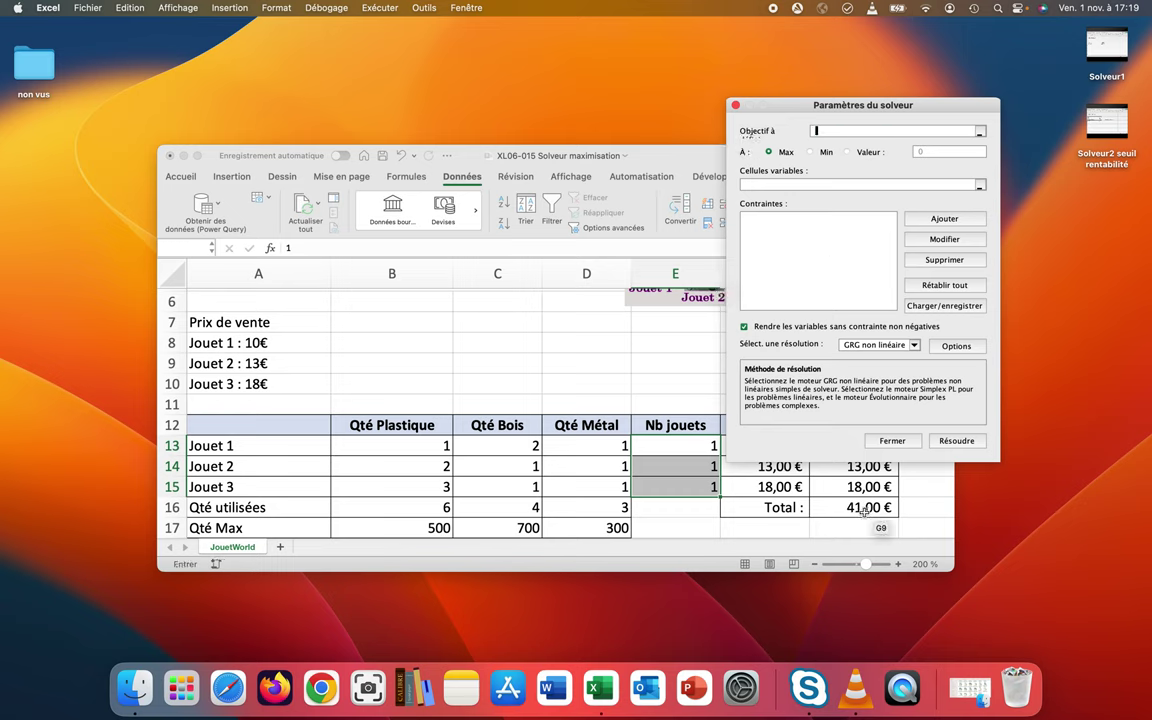
pyautogui.click(862, 510)
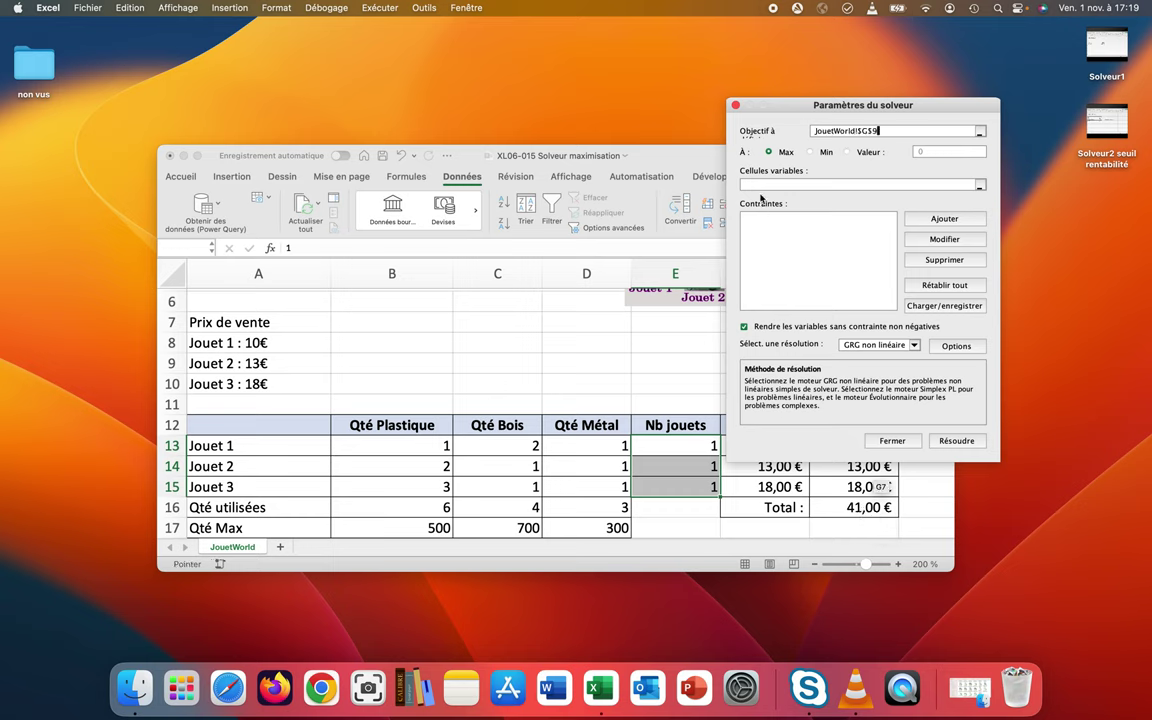
pyautogui.click(768, 153)
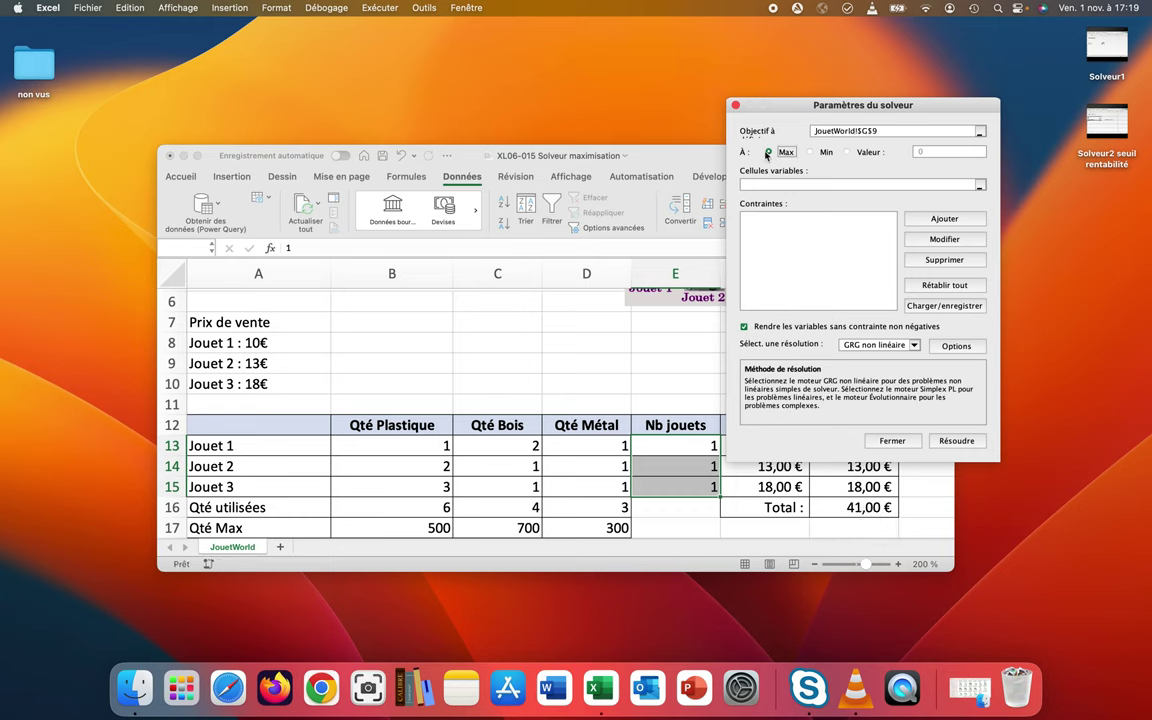
# - Attempt the toy-count variable cells, then clear the wrong references
pyautogui.click(773, 184)
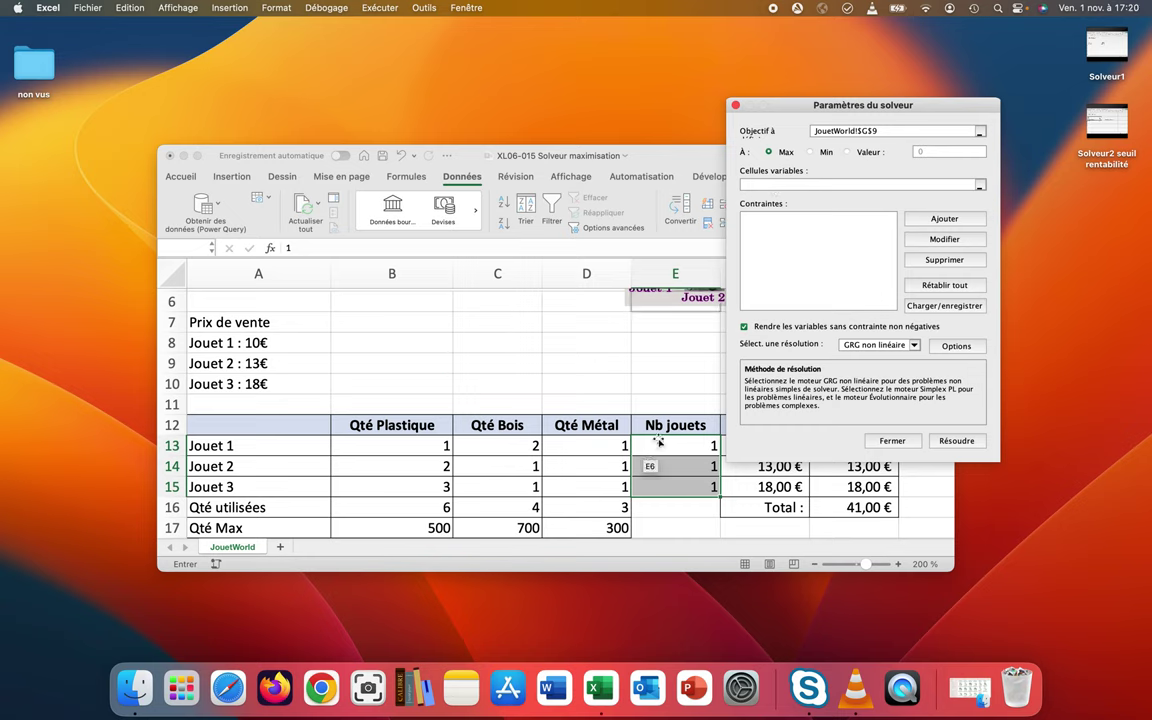
pyautogui.click(660, 467)
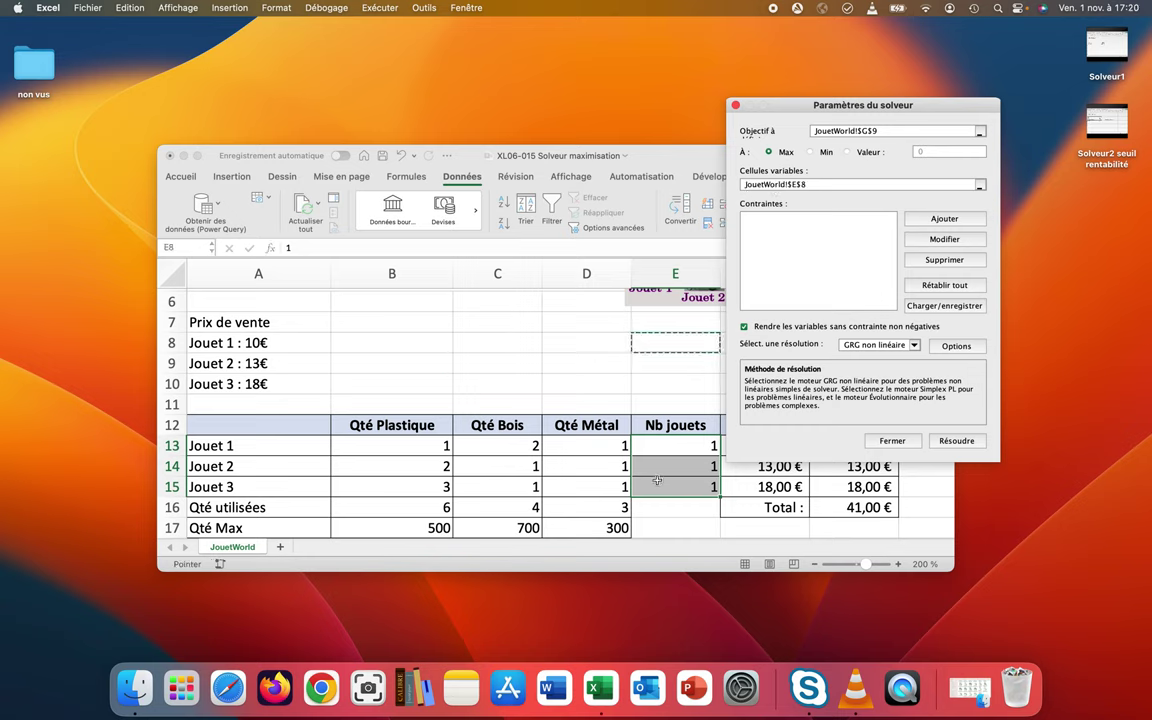
pyautogui.click(658, 451)
pyautogui.moveTo(805, 184); pyautogui.dragTo(732, 190)
pyautogui.press('BackSpace')
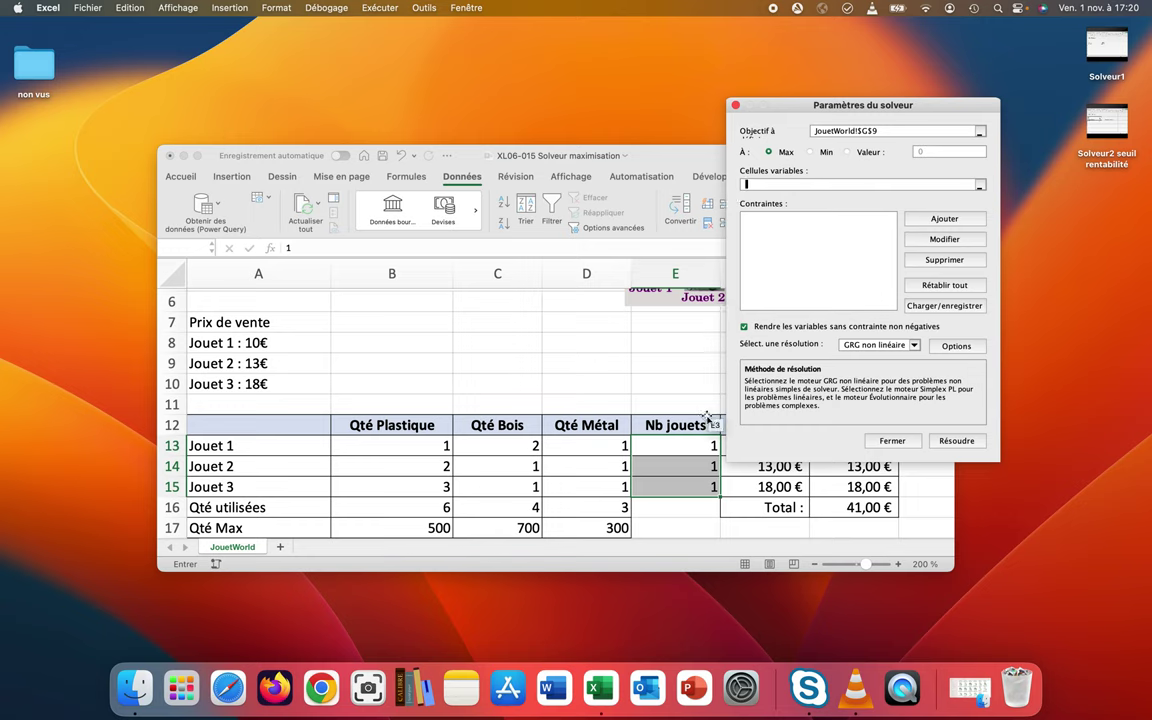
pyautogui.moveTo(673, 476); pyautogui.dragTo(668, 455)
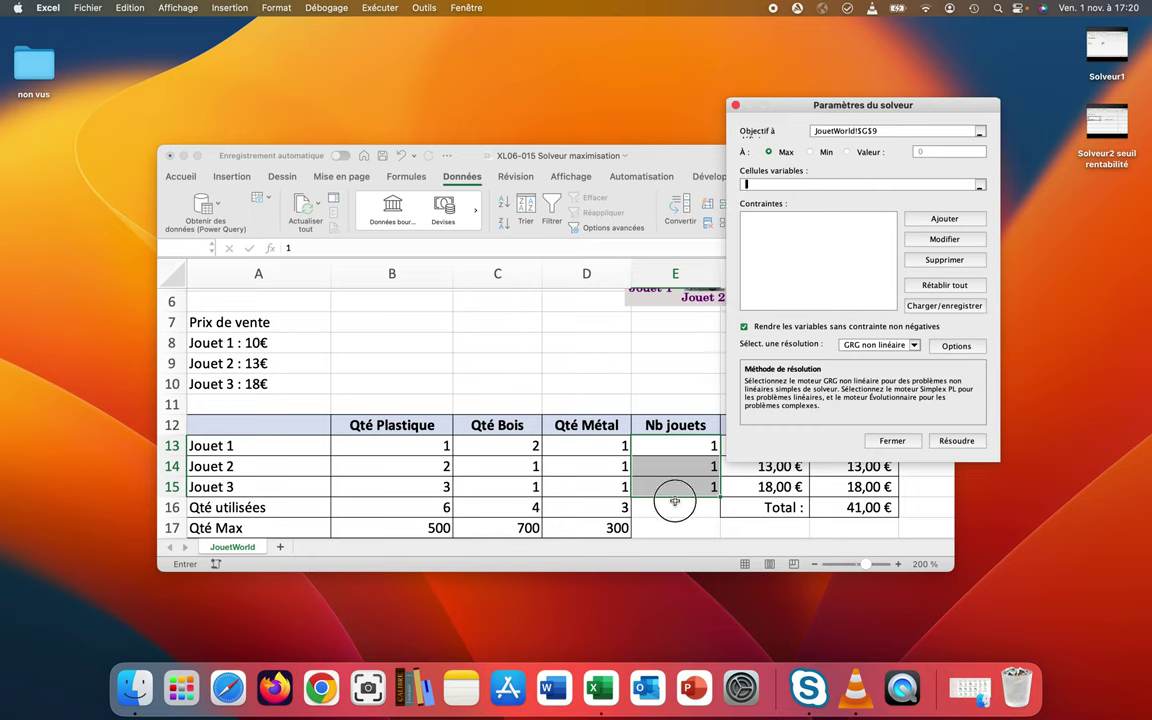
pyautogui.click(673, 471)
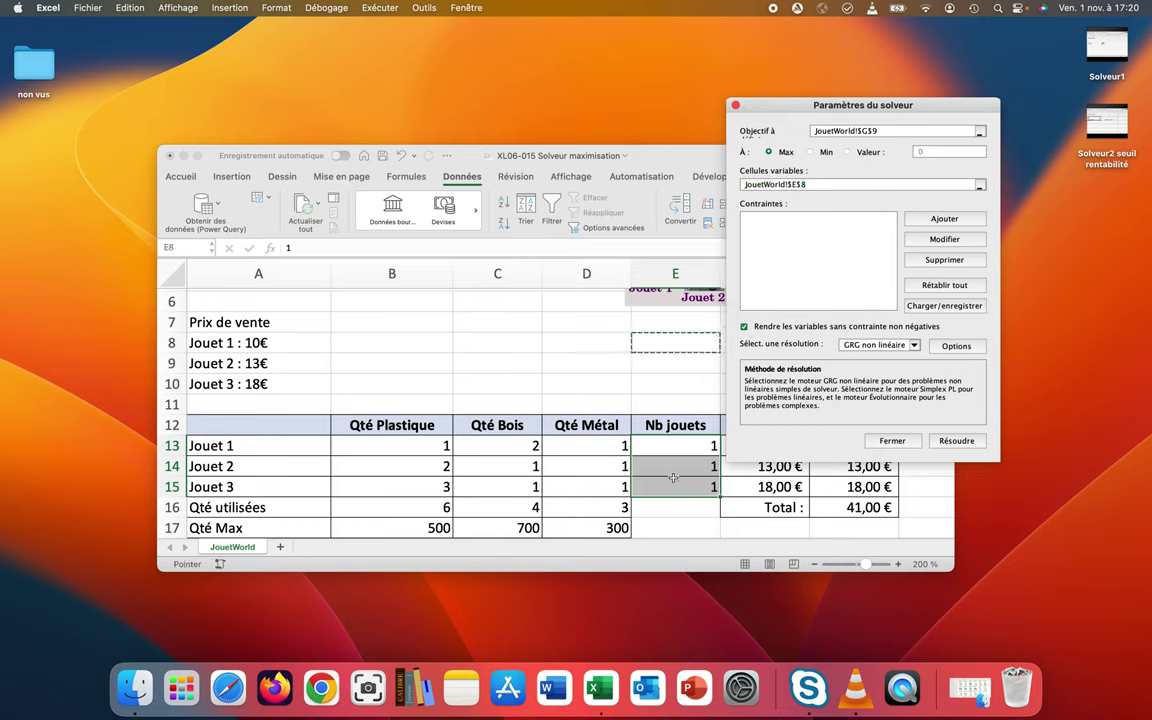
pyautogui.press('BackSpace')
pyautogui.press('BackSpace')
pyautogui.press('BackSpace')
pyautogui.press('BackSpace')
pyautogui.press('BackSpace')
pyautogui.press('BackSpace')
pyautogui.press('BackSpace')
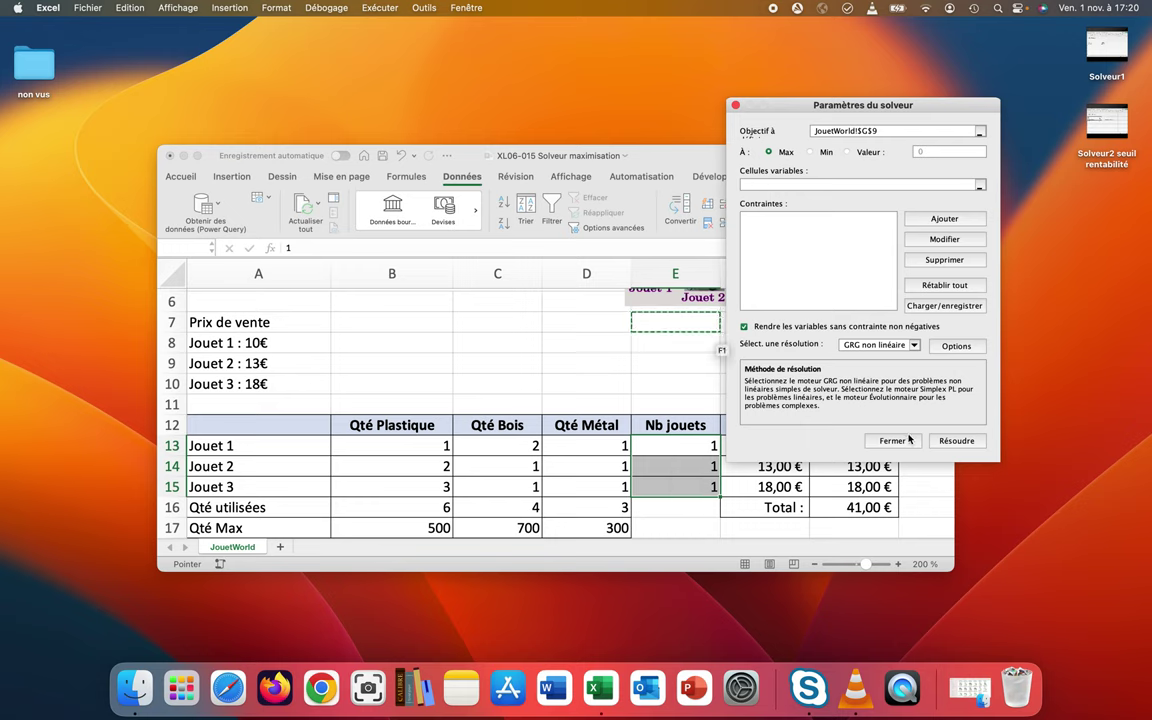
# - Restart Solver with objective G16 at Max and variable cells E13:E15
pyautogui.click(908, 440)
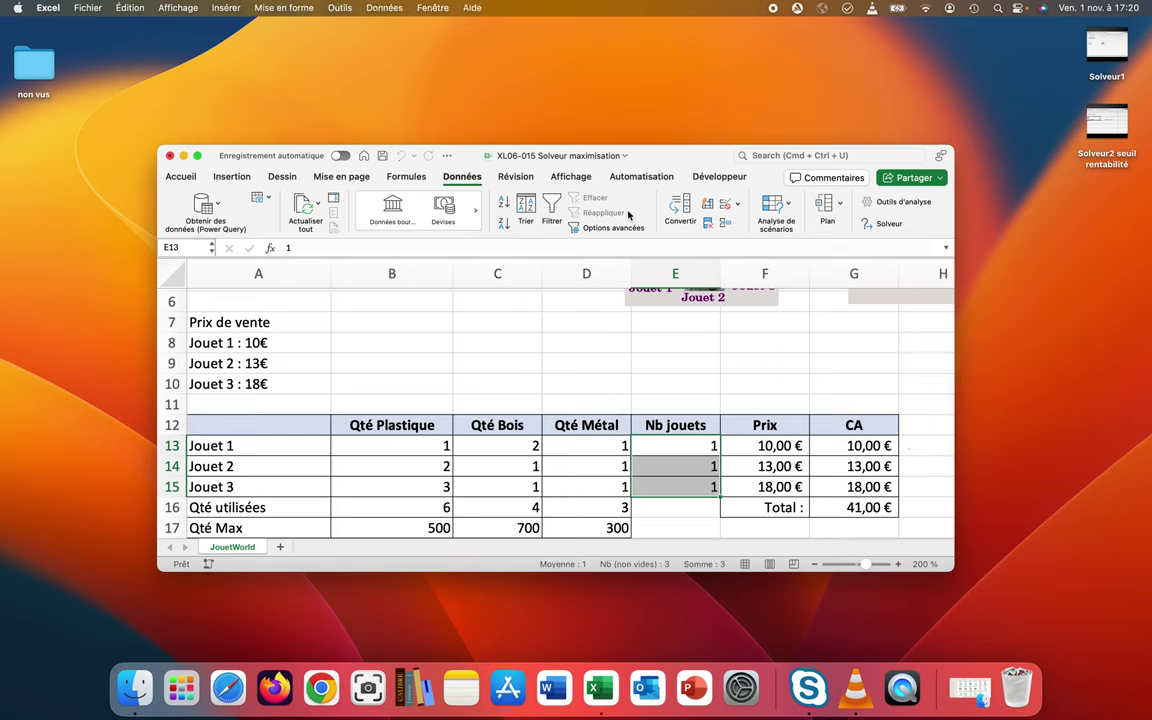
pyautogui.click(882, 224)
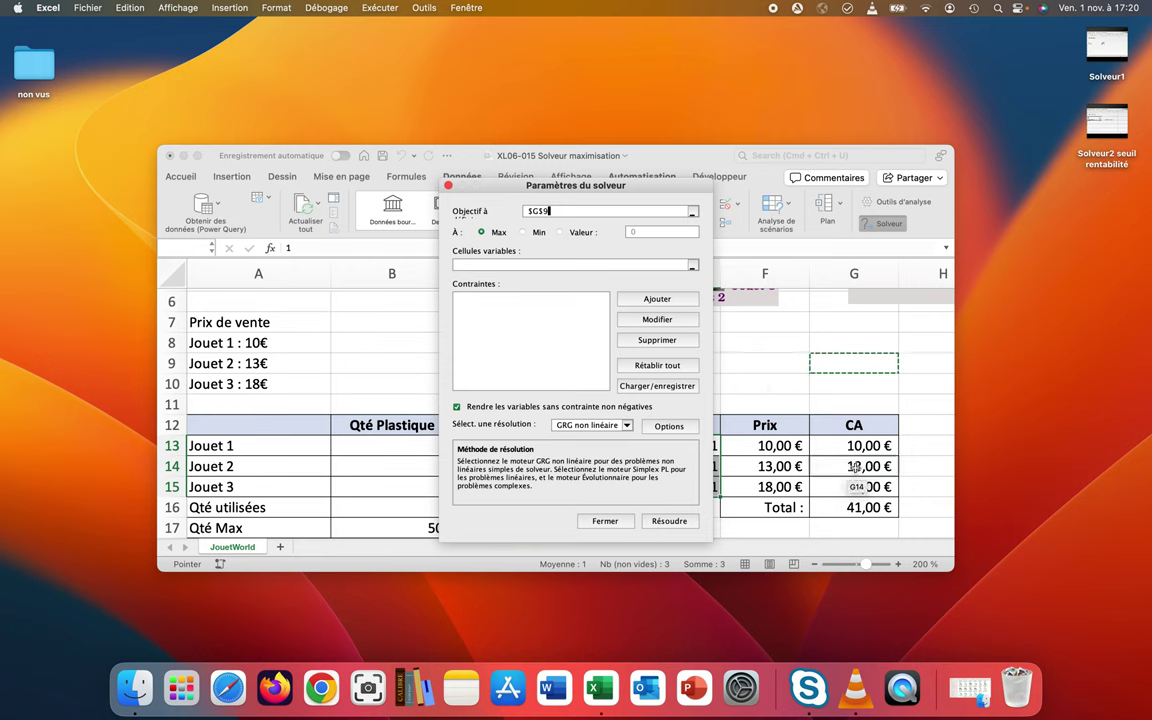
pyautogui.click(863, 508)
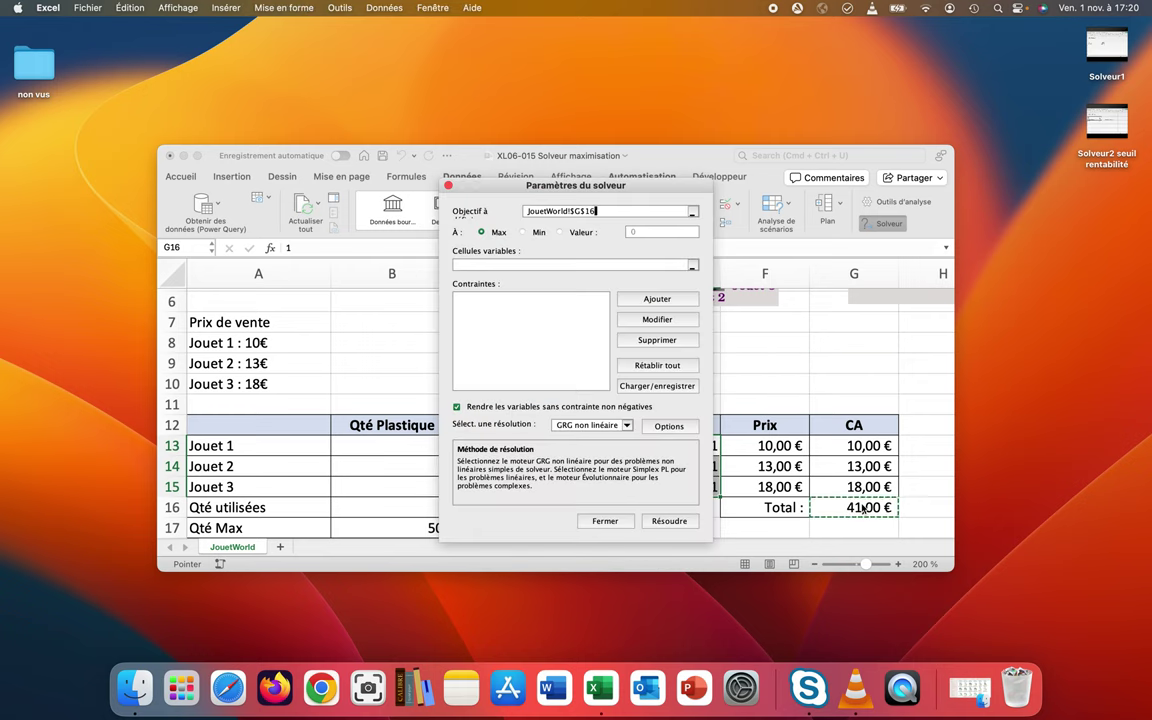
pyautogui.click(571, 264)
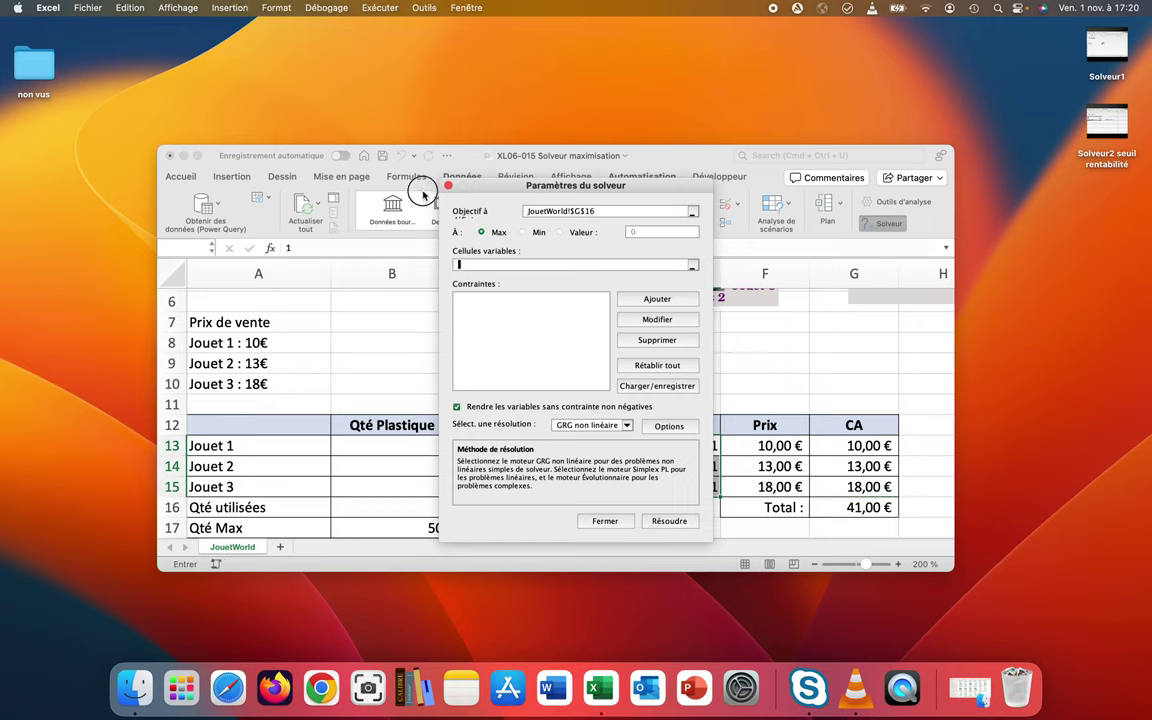
pyautogui.moveTo(490, 190); pyautogui.dragTo(319, 190)
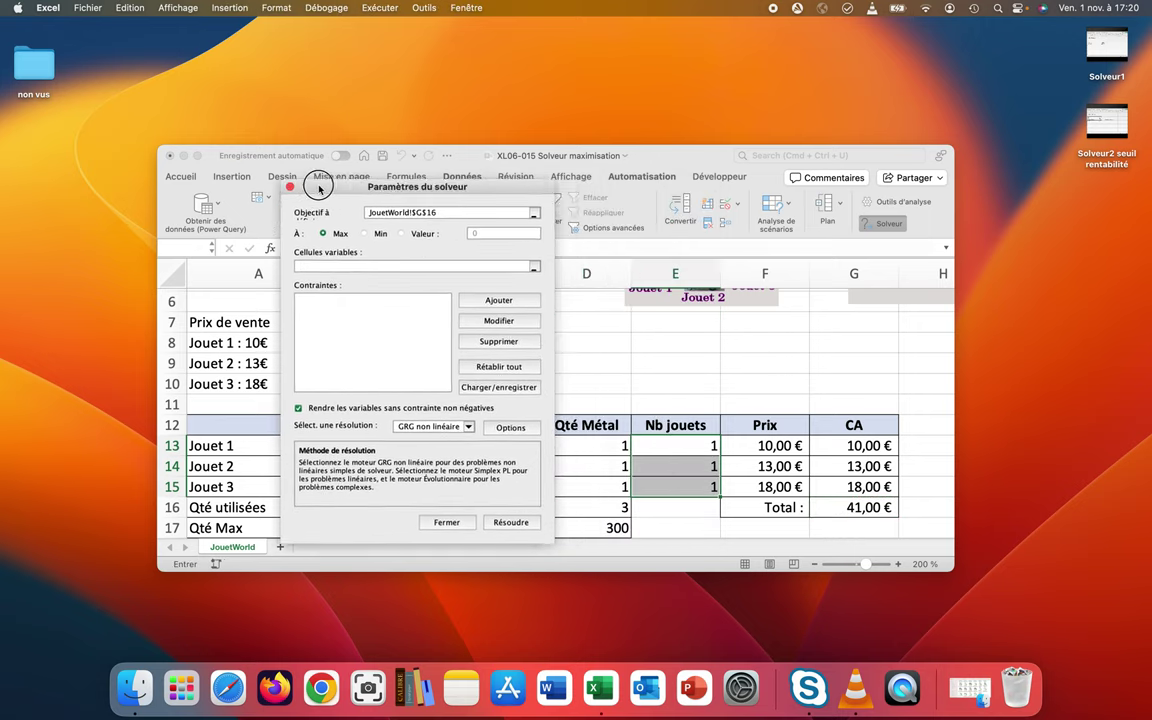
pyautogui.moveTo(660, 446)
pyautogui.mouseDown()
pyautogui.moveTo(654, 500)
pyautogui.moveTo(660, 366)
pyautogui.mouseUp()
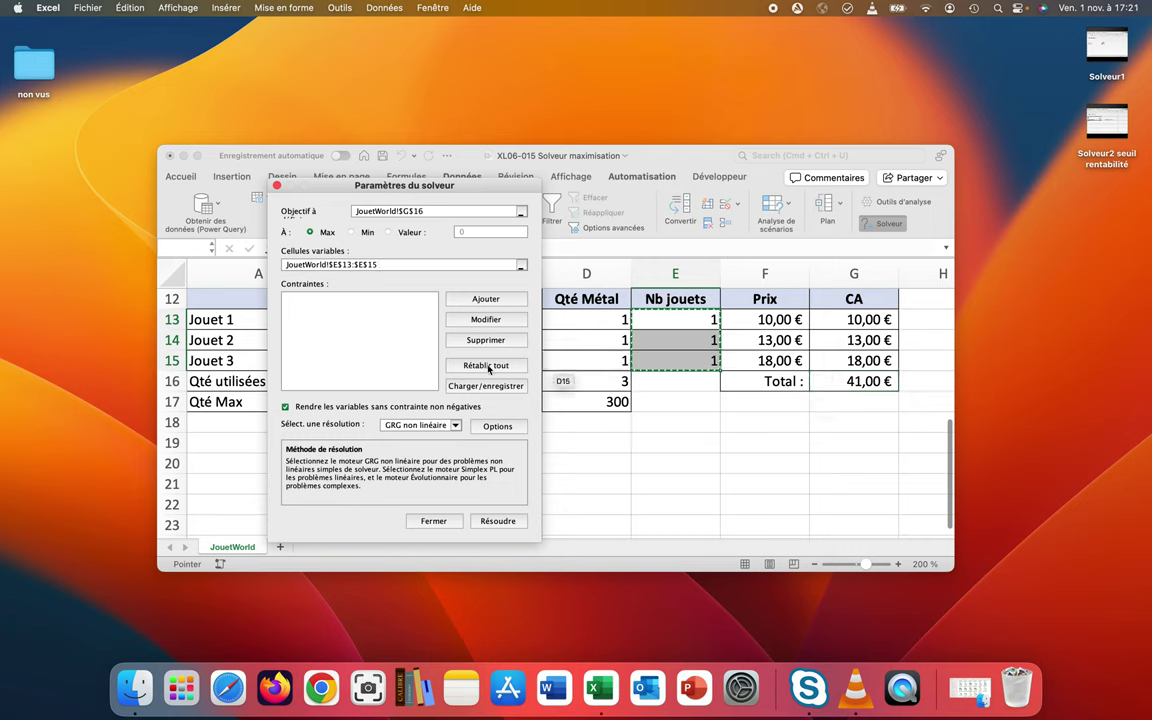
# - Add the constraint E13:E15 = ent (integer) and start another constraint
pyautogui.click(486, 299)
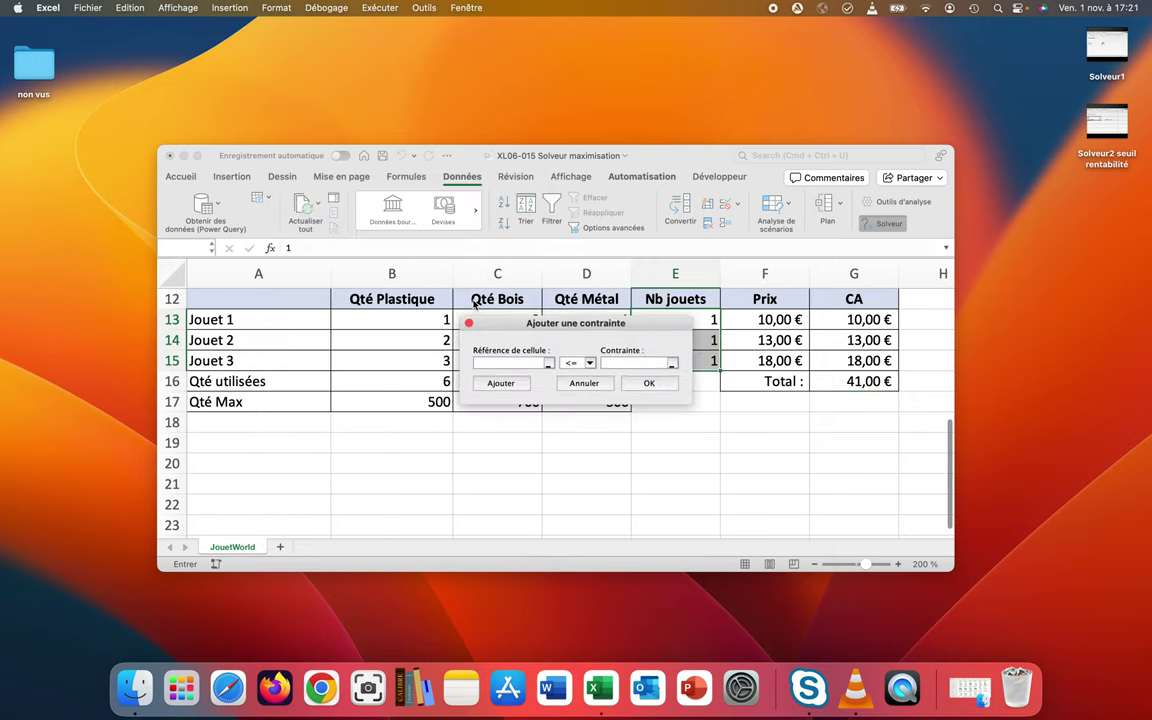
pyautogui.moveTo(589, 322); pyautogui.dragTo(486, 246)
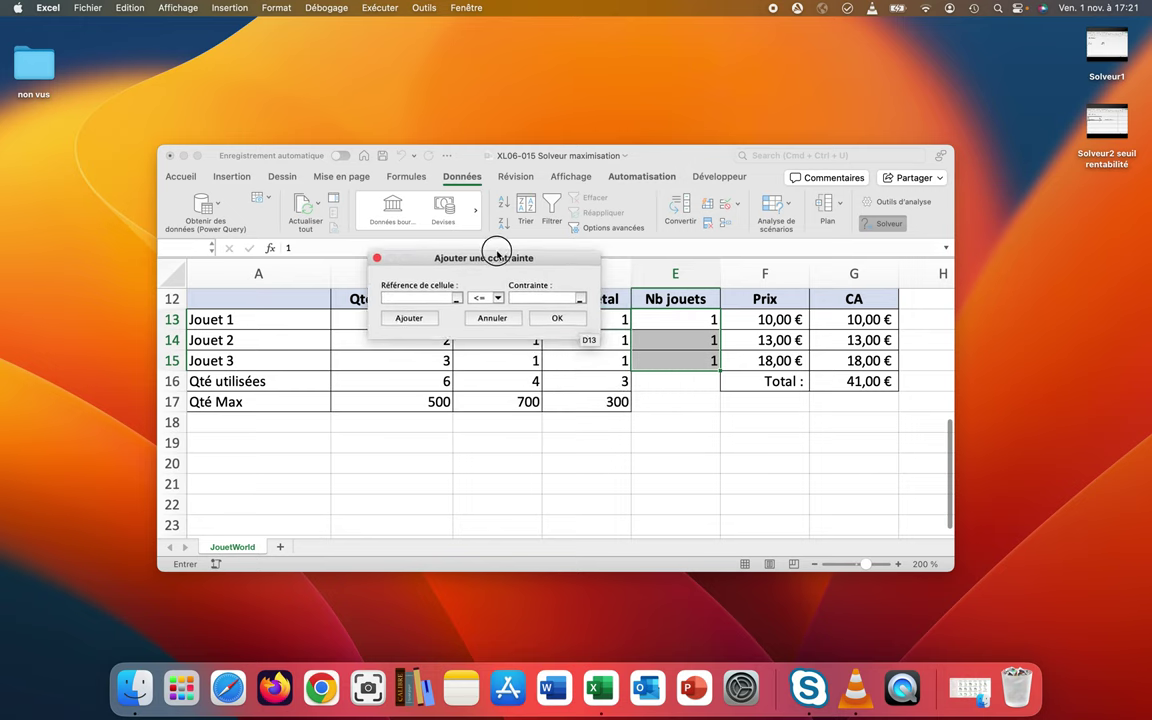
pyautogui.moveTo(655, 320); pyautogui.dragTo(655, 358)
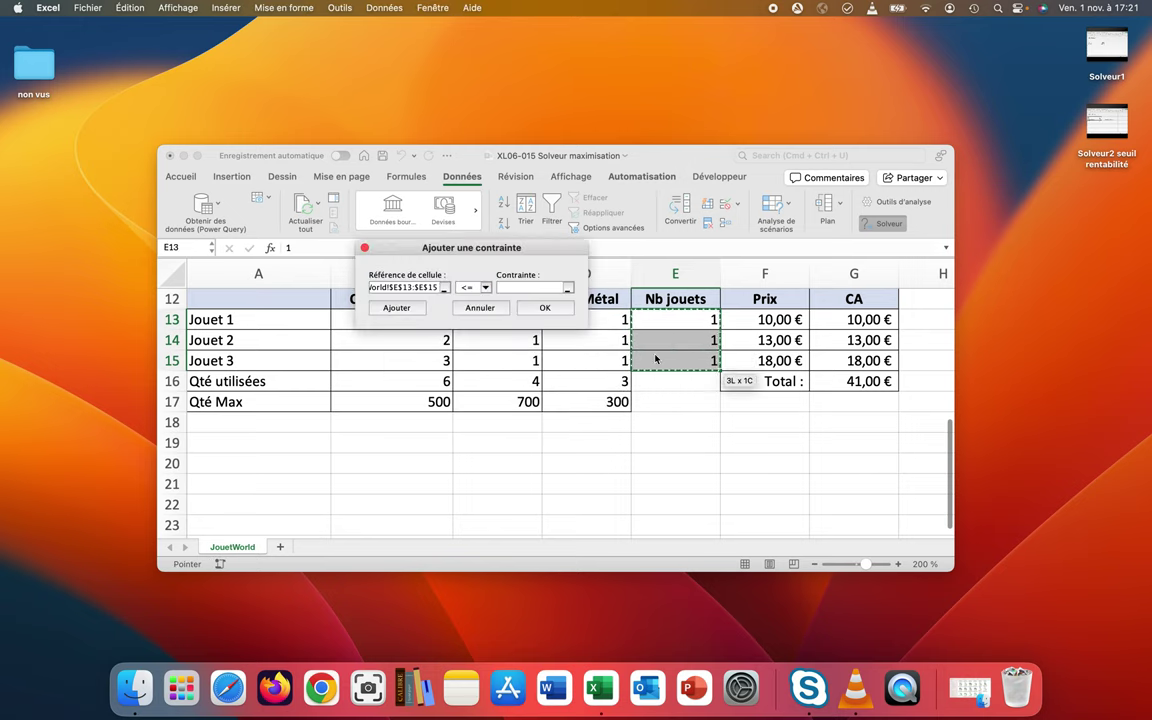
pyautogui.click(484, 288)
pyautogui.click(484, 326)
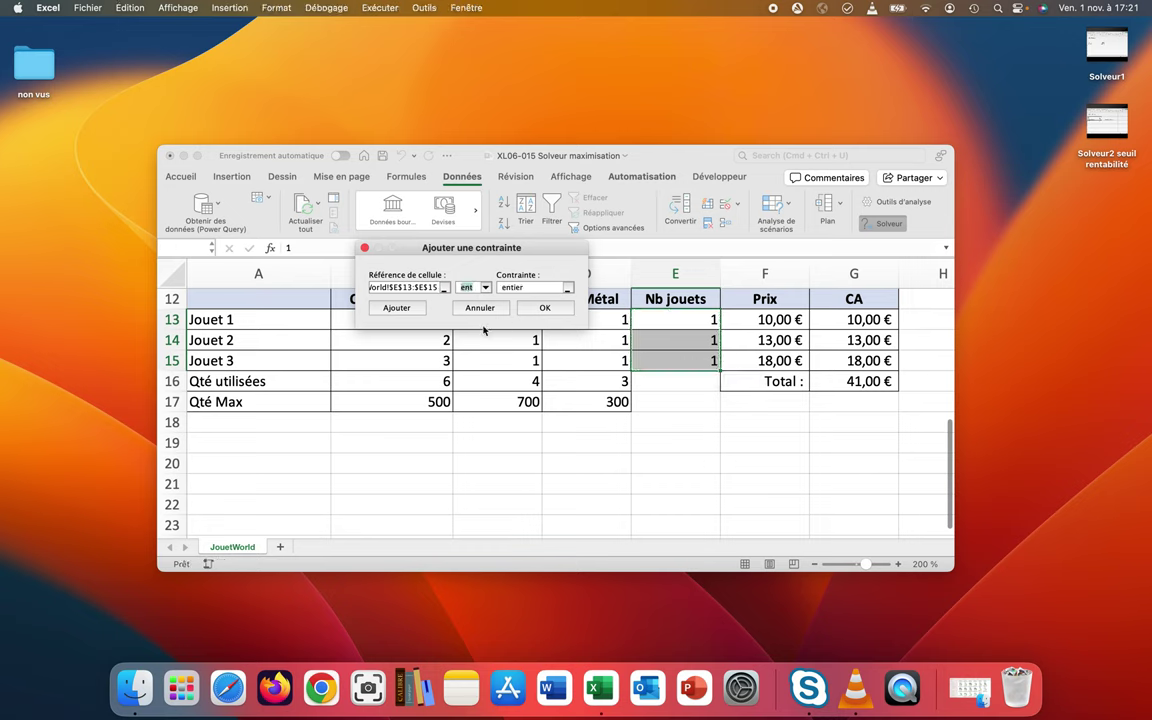
pyautogui.click(409, 314)
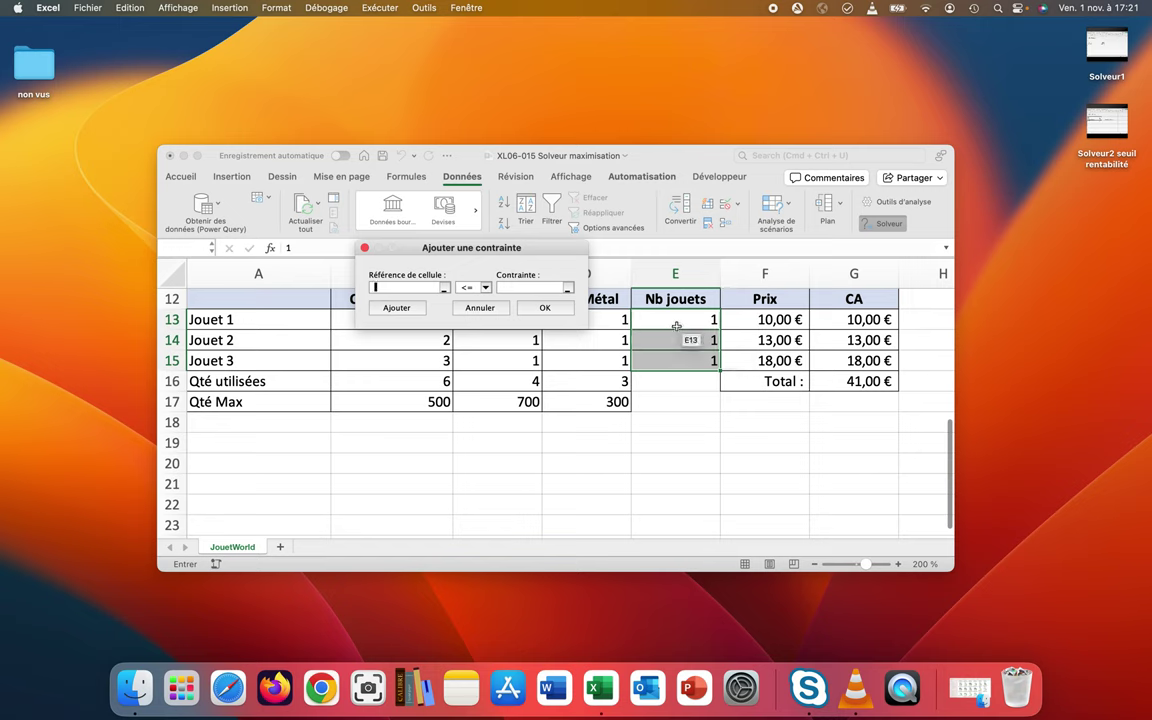
# - Add the constraint E13:E15 >= 0
pyautogui.moveTo(678, 324); pyautogui.dragTo(681, 364)
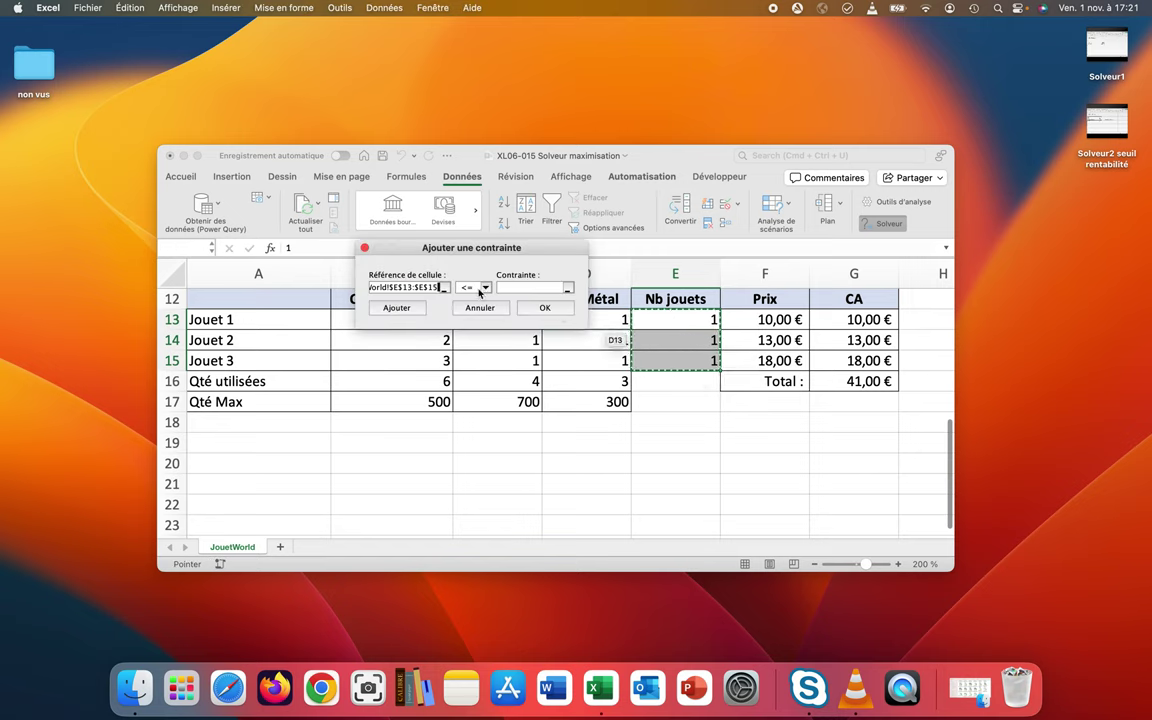
pyautogui.click(485, 289)
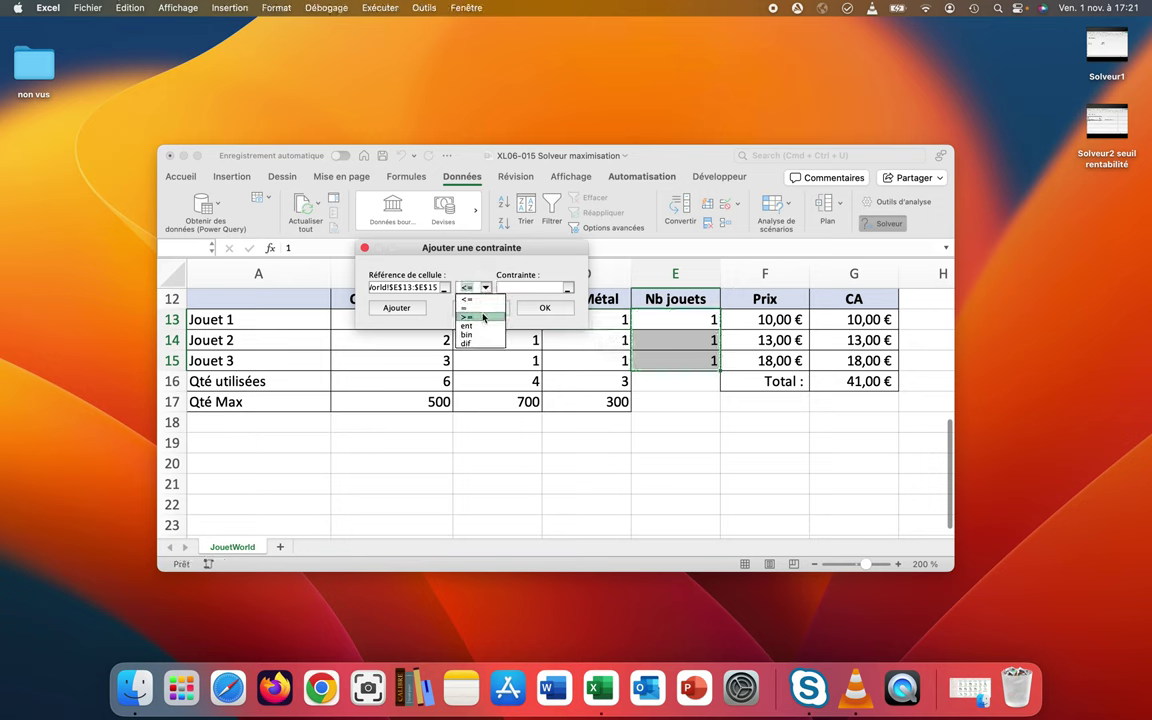
pyautogui.click(482, 319)
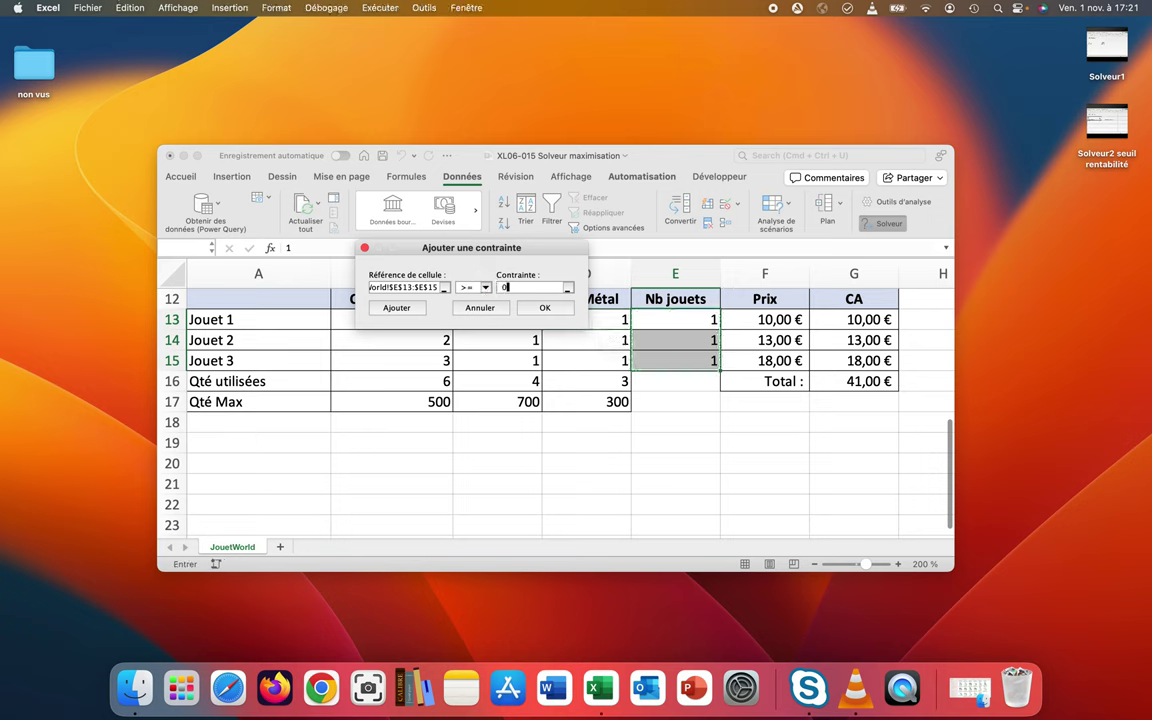
pyautogui.write('0')
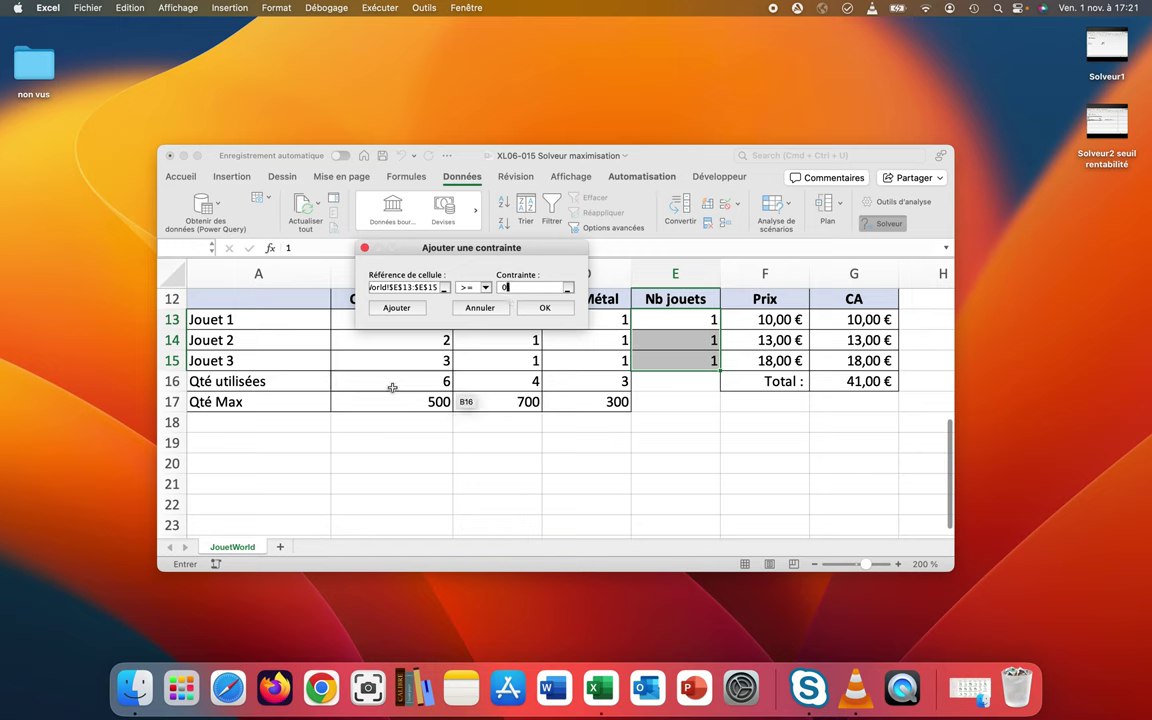
pyautogui.click(394, 308)
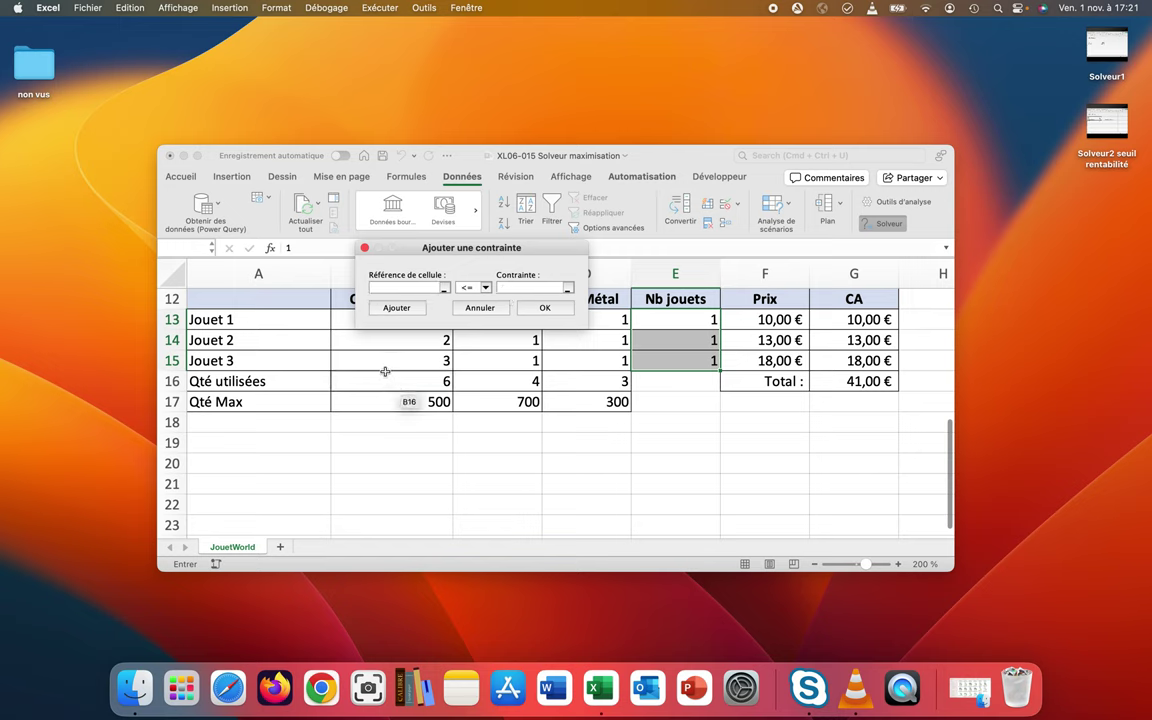
# - Add a material-limit constraint against the Qté Max cells in row 17, dismissing the alerts
pyautogui.moveTo(385, 377); pyautogui.dragTo(560, 380)
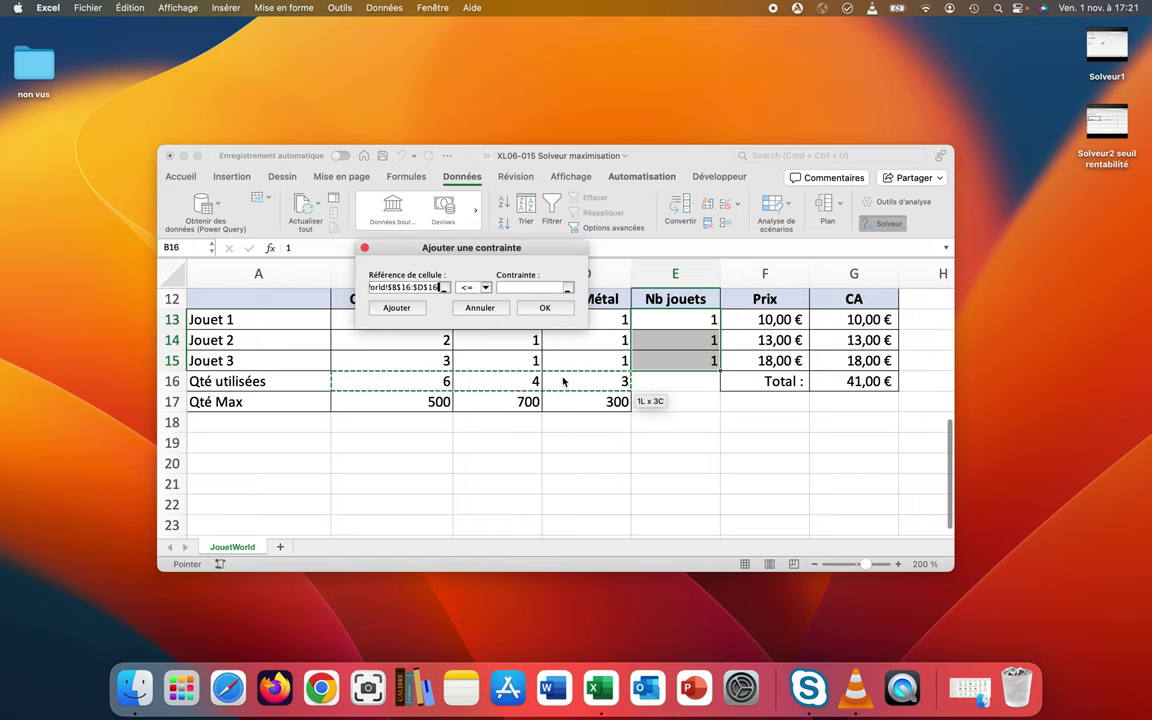
pyautogui.moveTo(416, 403); pyautogui.dragTo(575, 401)
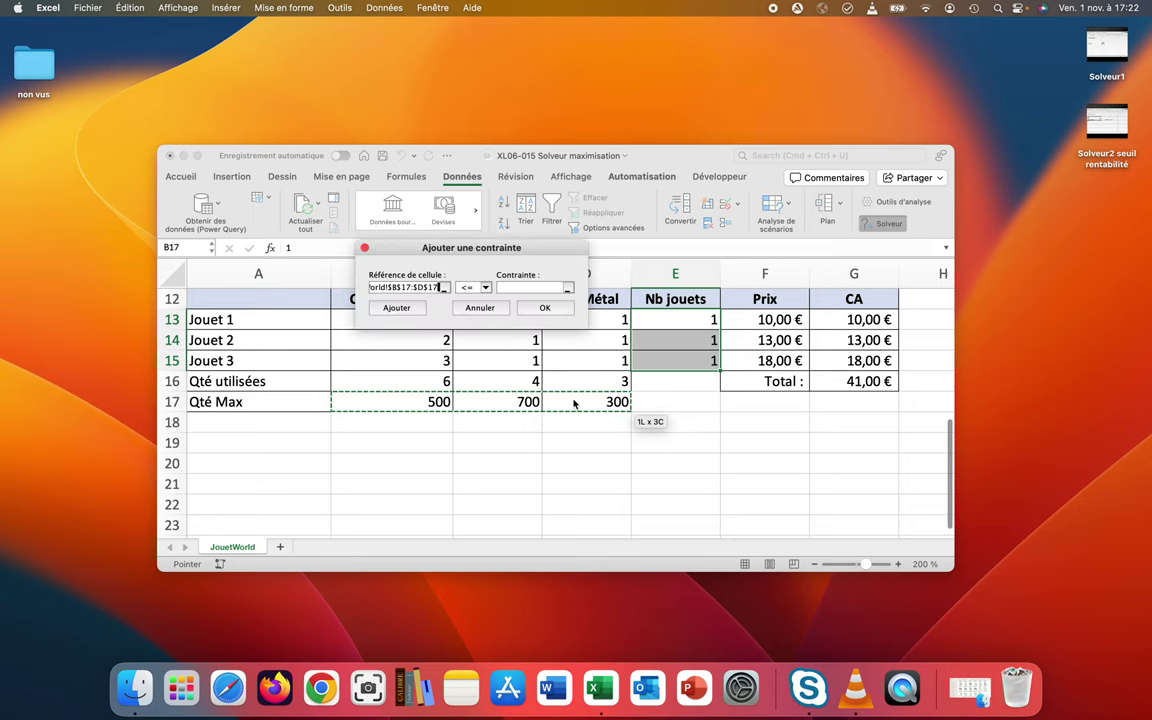
pyautogui.click(544, 307)
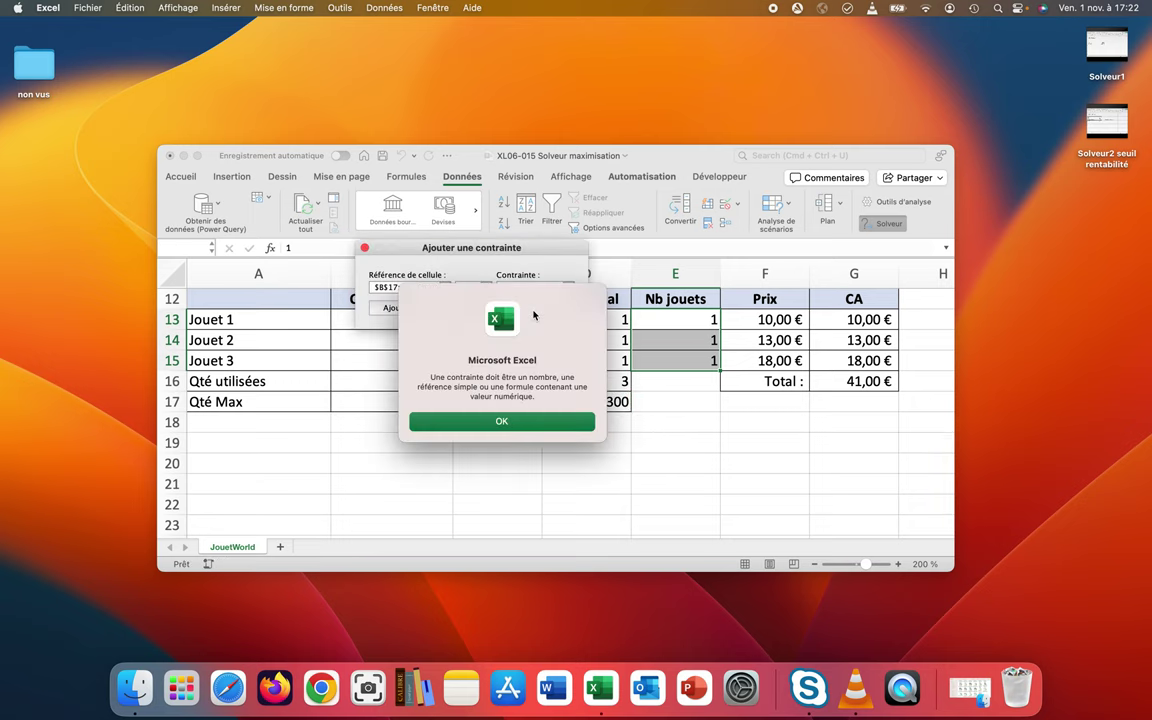
pyautogui.click(512, 422)
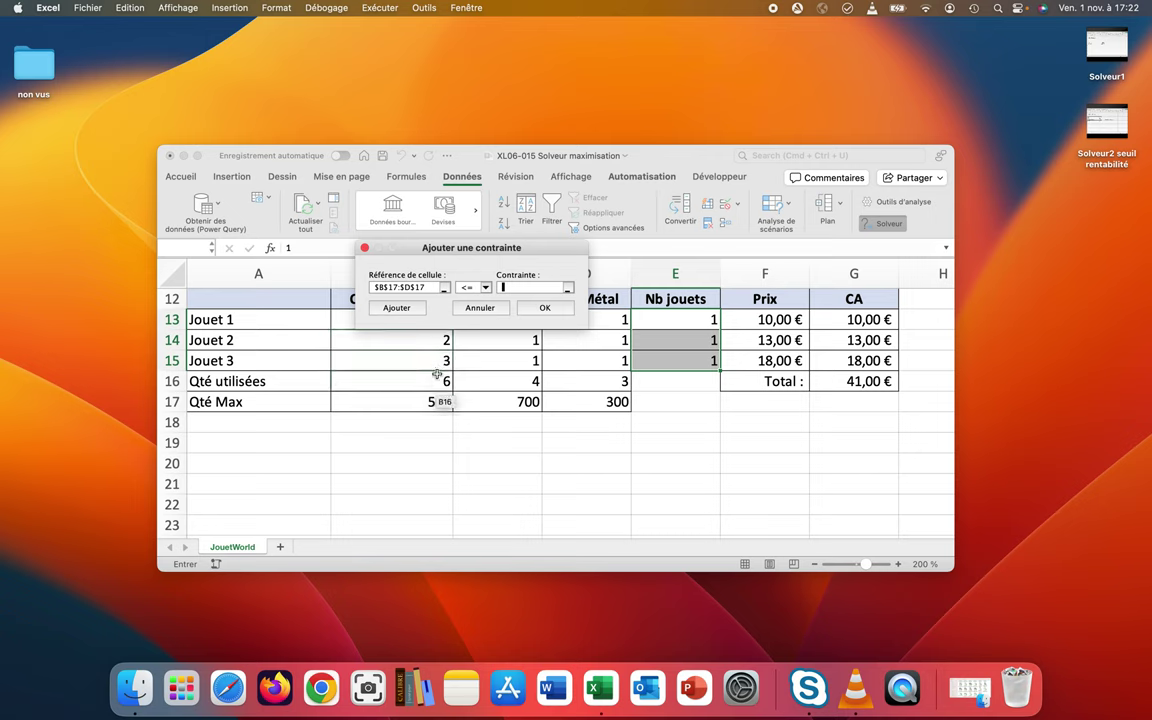
pyautogui.moveTo(437, 402); pyautogui.dragTo(605, 401)
pyautogui.click(397, 308)
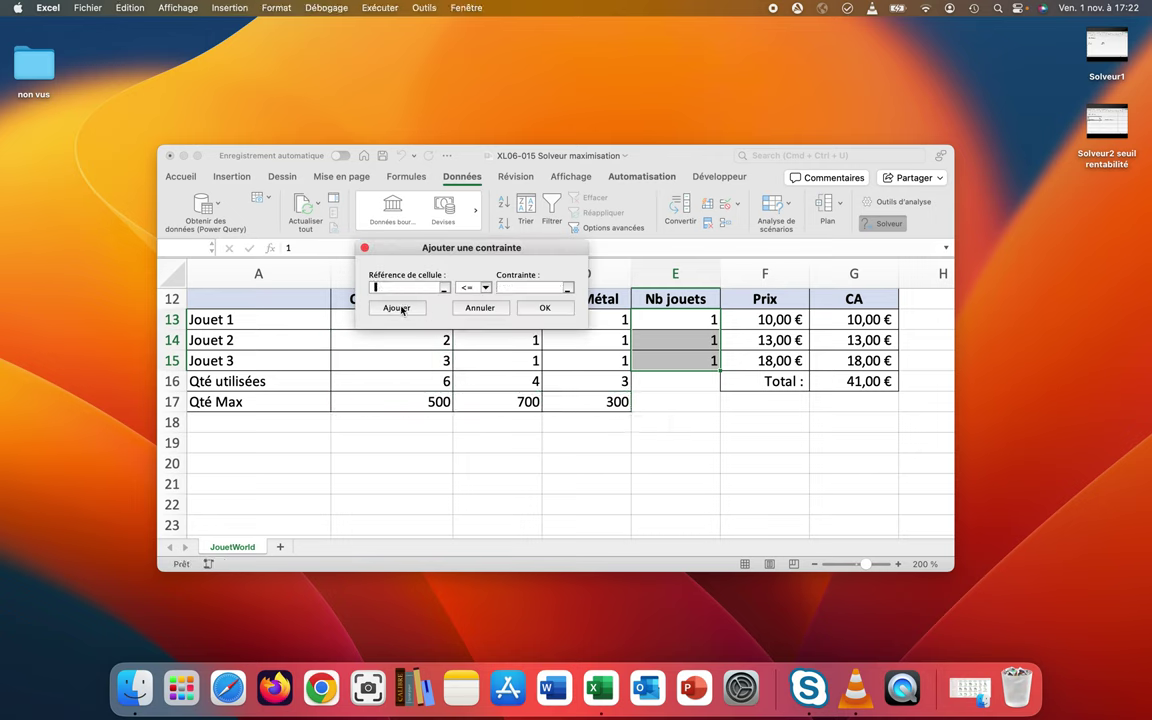
pyautogui.click(538, 307)
pyautogui.click(519, 416)
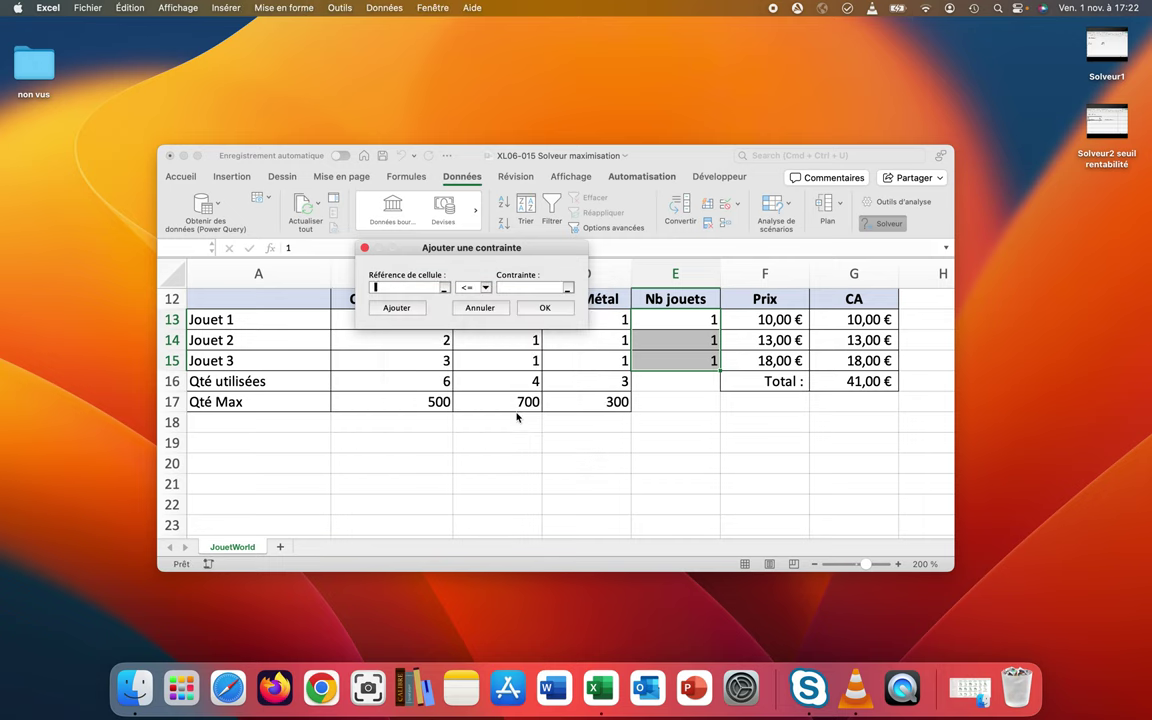
pyautogui.click(479, 308)
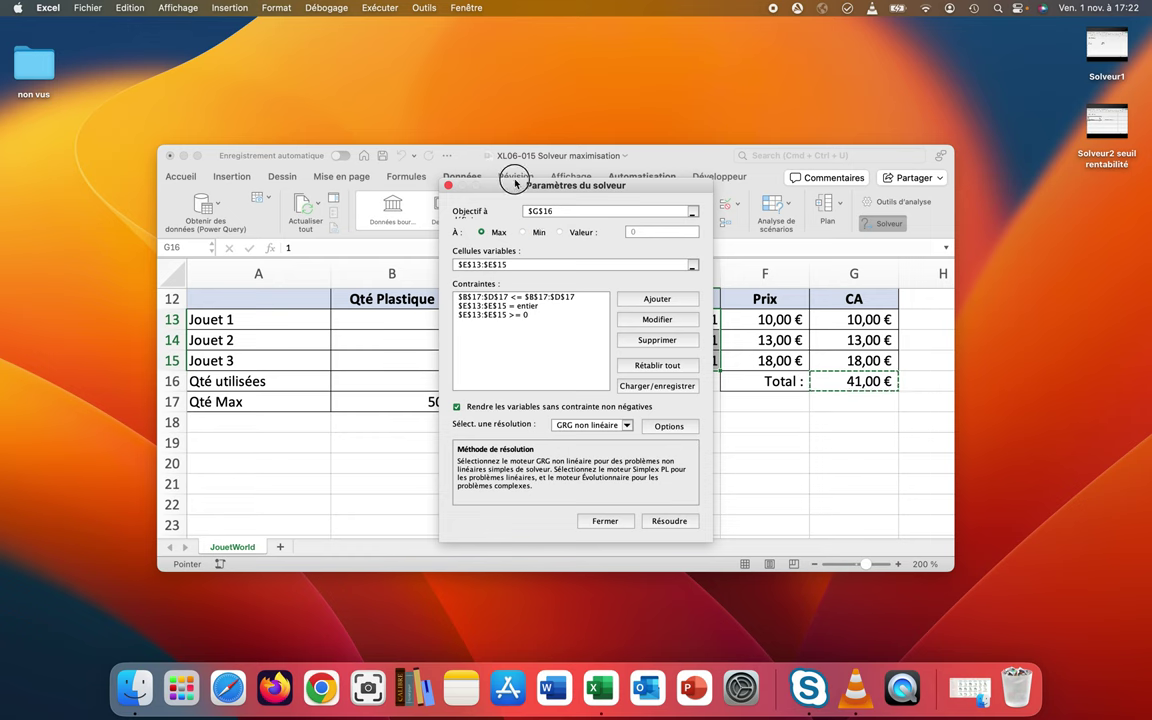
# - Edit the material constraint to read $B$16:$D$16 <= $B$17:$D$17
pyautogui.moveTo(508, 184); pyautogui.dragTo(566, 186)
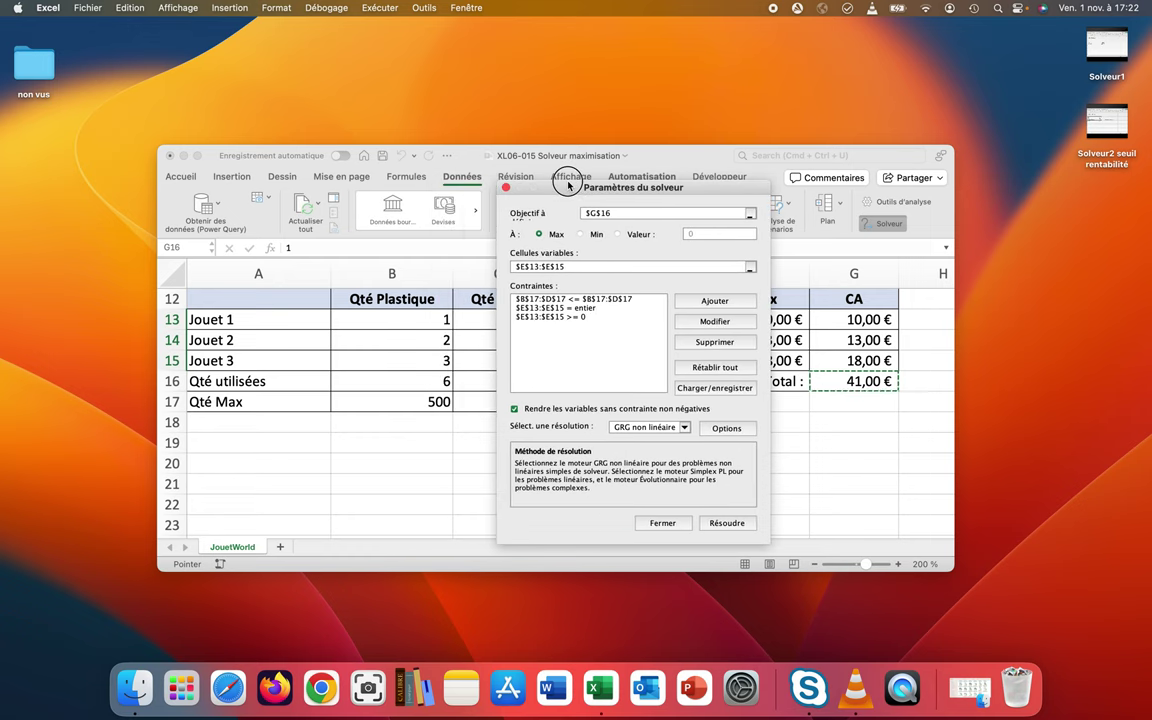
pyautogui.click(585, 300)
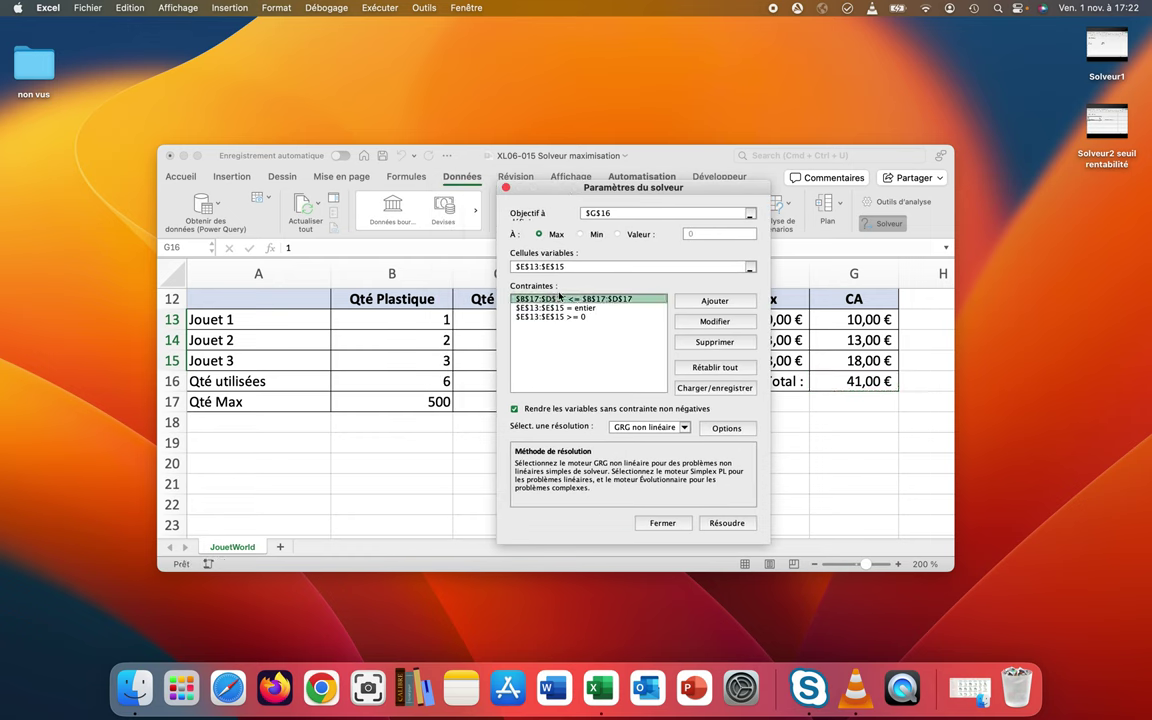
pyautogui.click(688, 325)
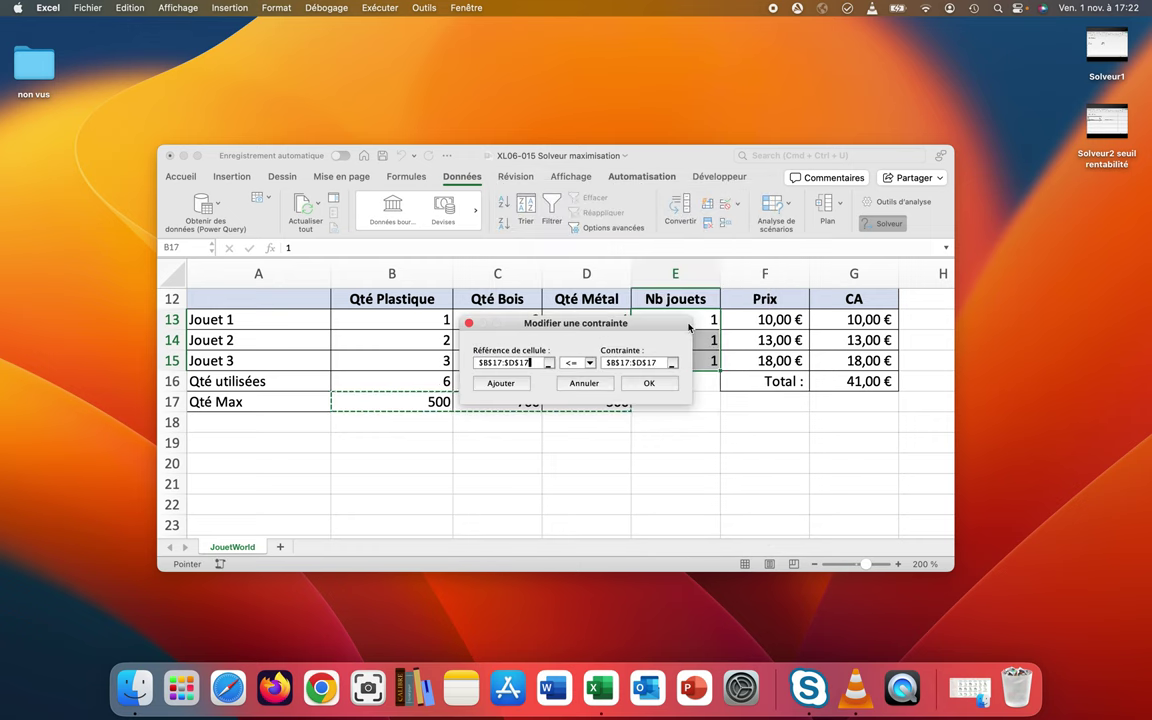
pyautogui.click(498, 362)
pyautogui.press('Right')
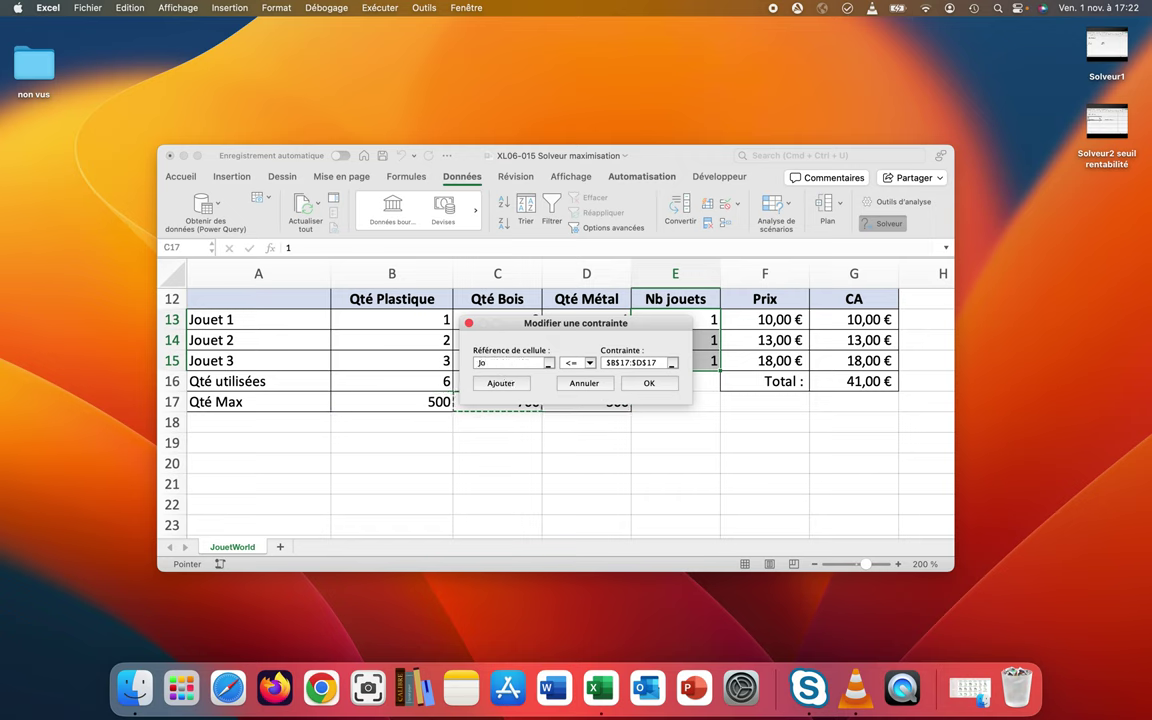
pyautogui.moveTo(536, 324); pyautogui.dragTo(572, 249)
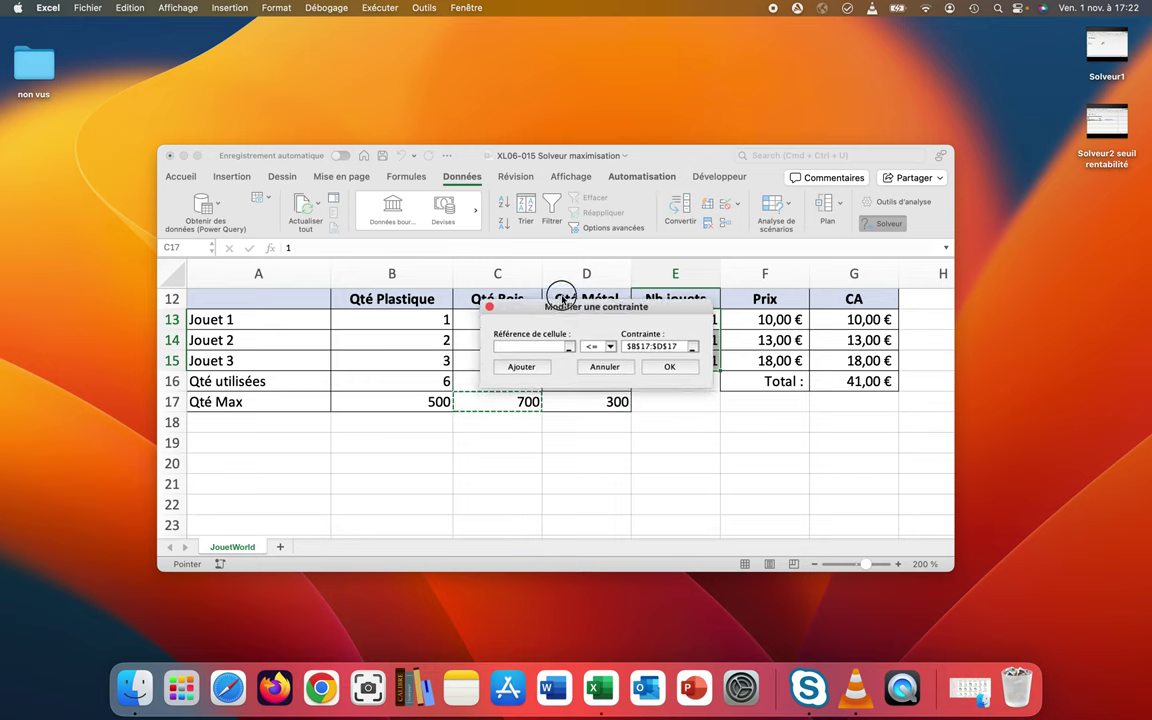
pyautogui.moveTo(418, 383); pyautogui.dragTo(568, 378)
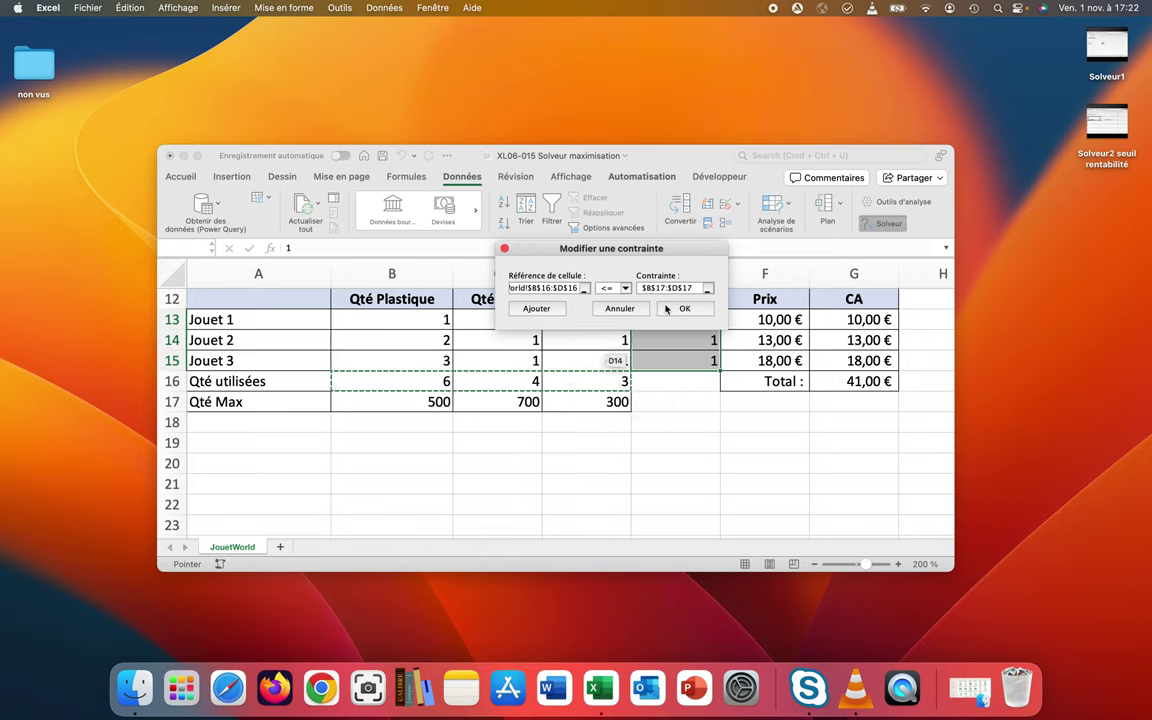
pyautogui.click(684, 308)
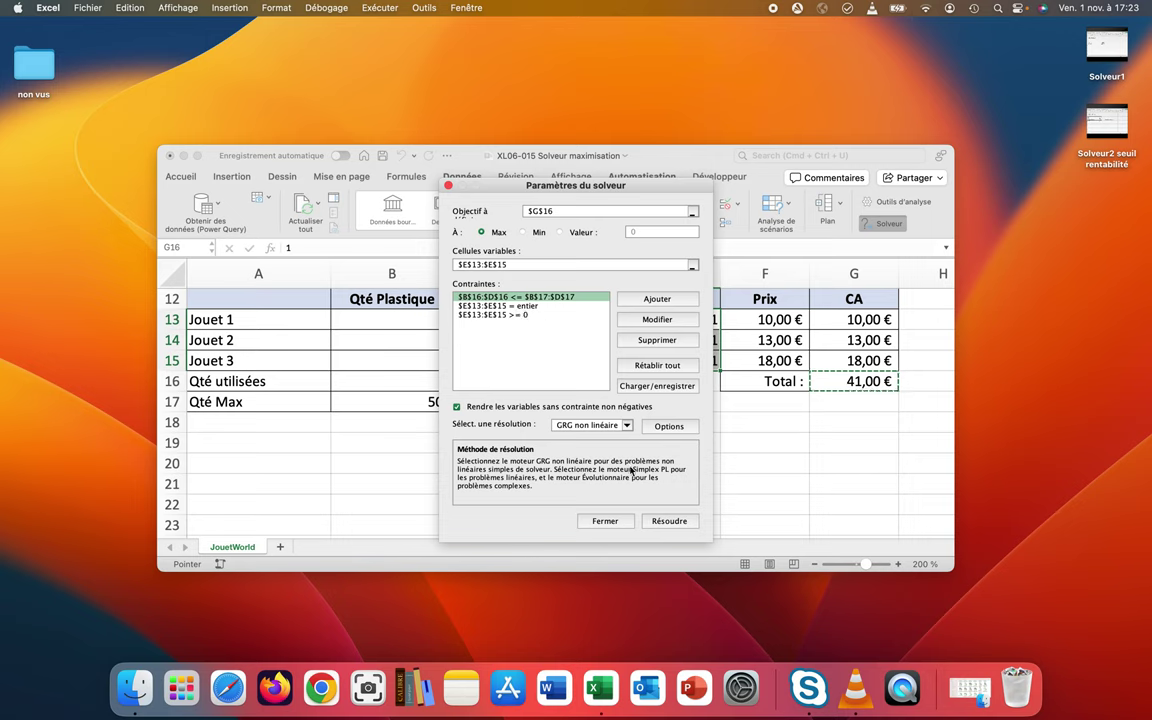
# - Solve and keep the result: 200, 0 and 100 toys for 3 800,00 € revenue
pyautogui.click(664, 520)
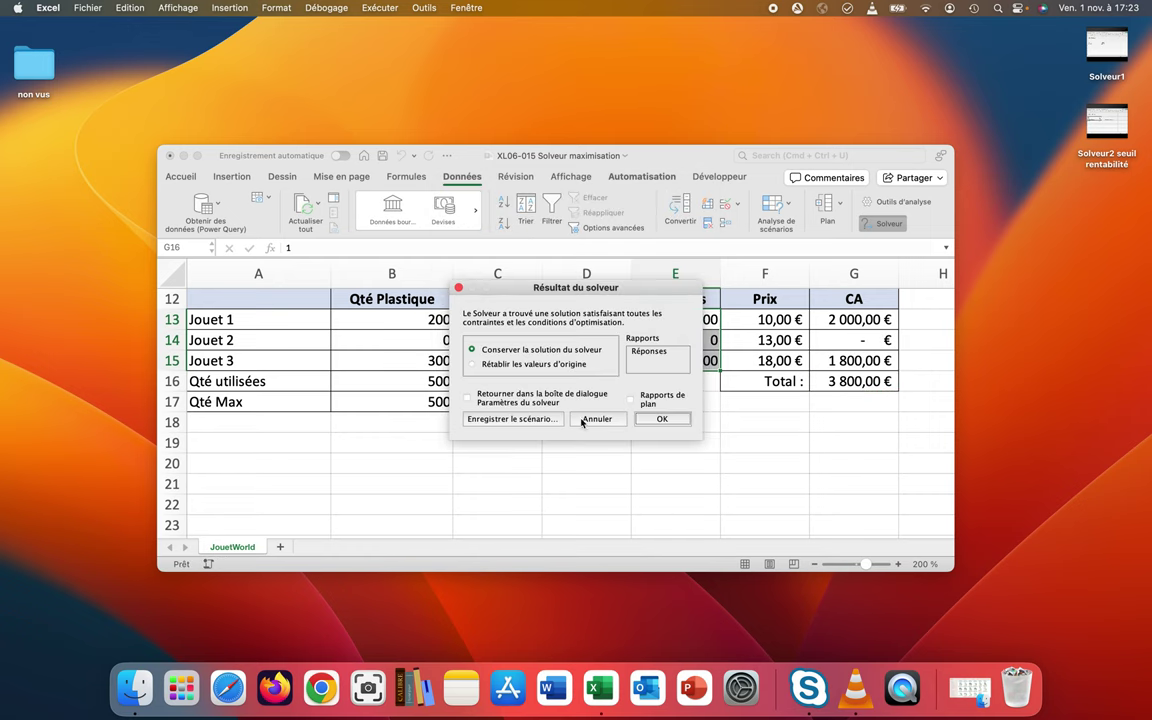
pyautogui.moveTo(516, 295)
pyautogui.mouseDown()
pyautogui.moveTo(355, 245)
pyautogui.moveTo(530, 468)
pyautogui.moveTo(535, 437)
pyautogui.mouseUp()
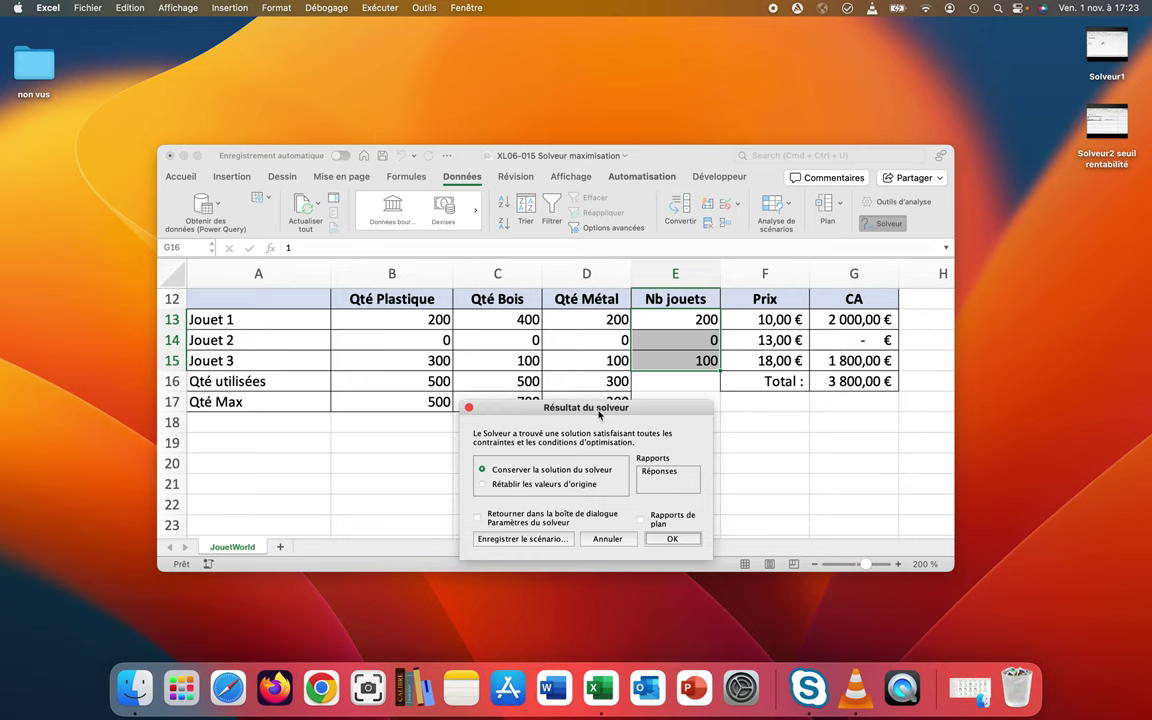
pyautogui.moveTo(600, 414); pyautogui.dragTo(799, 407)
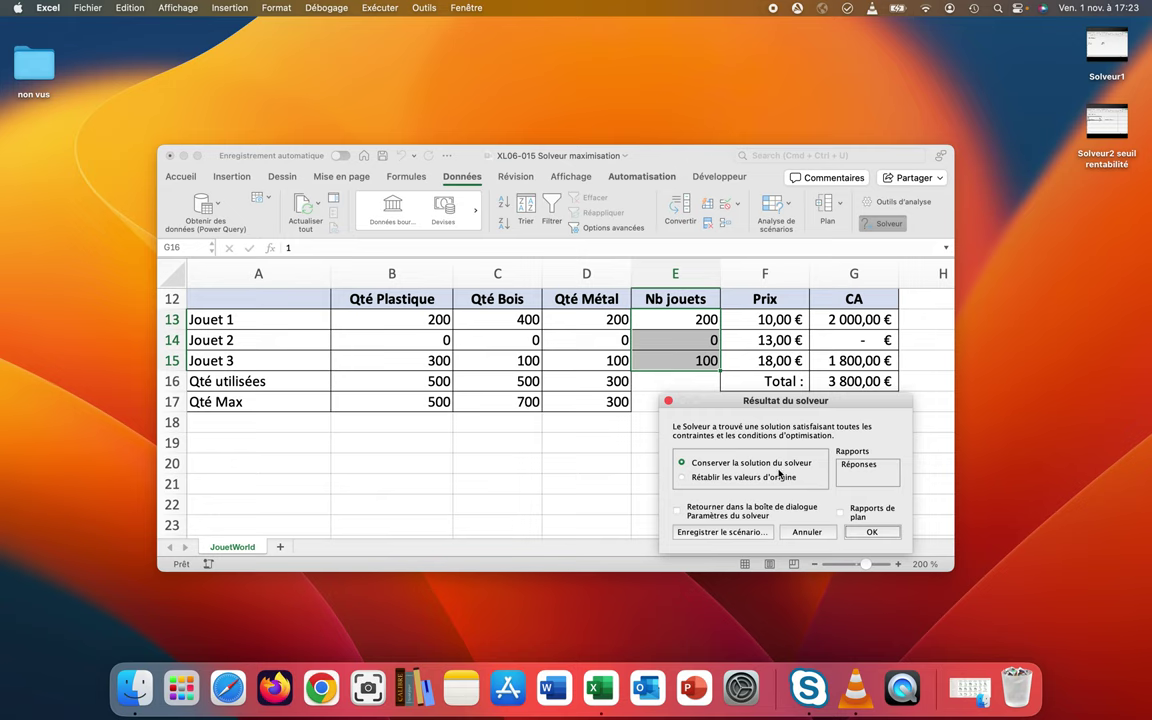
pyautogui.click(866, 533)
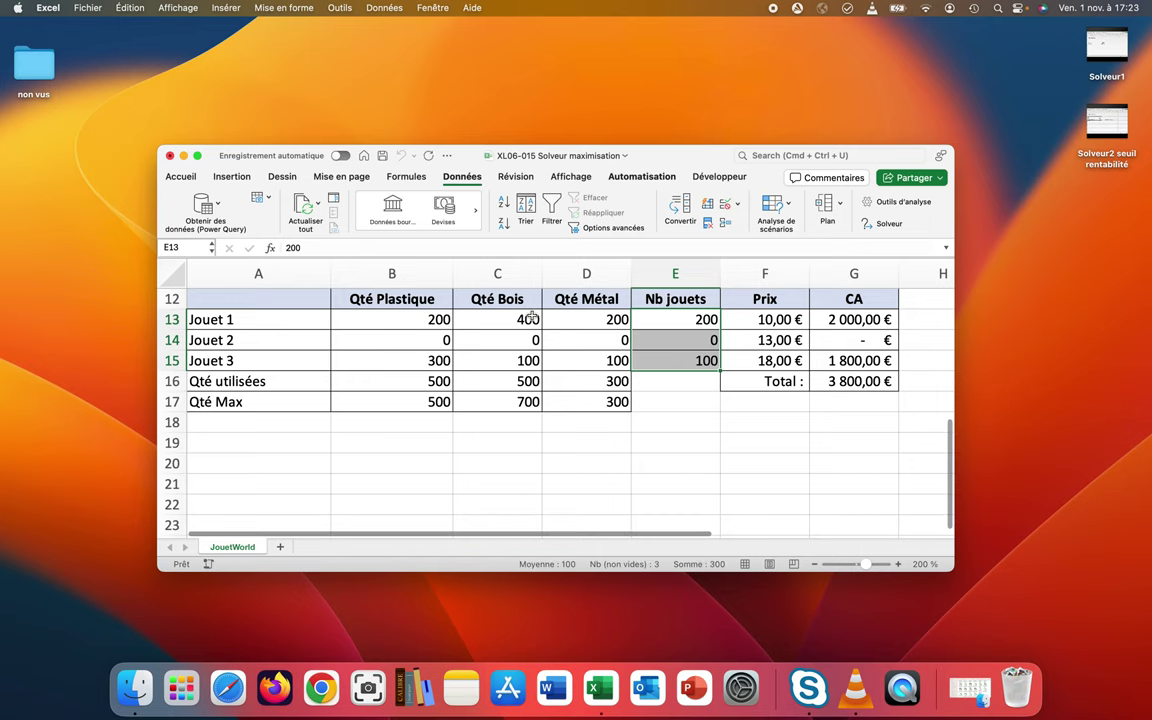
# - Maximise the Excel window to full screen
pyautogui.click(197, 158)
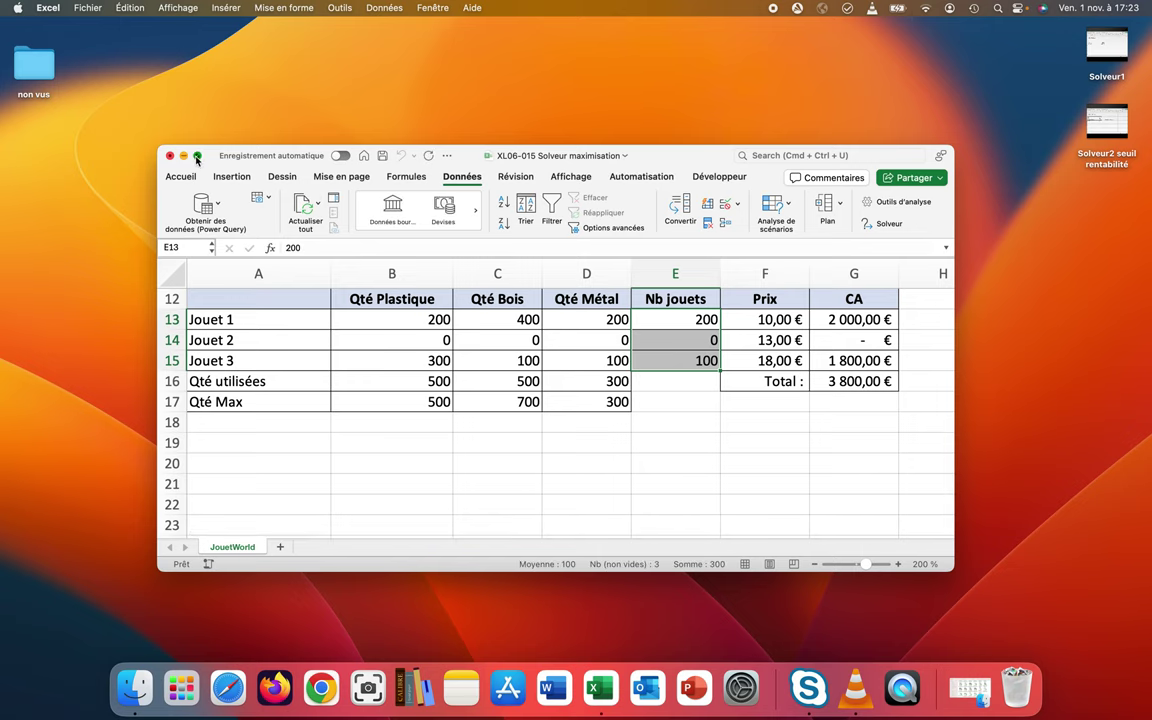